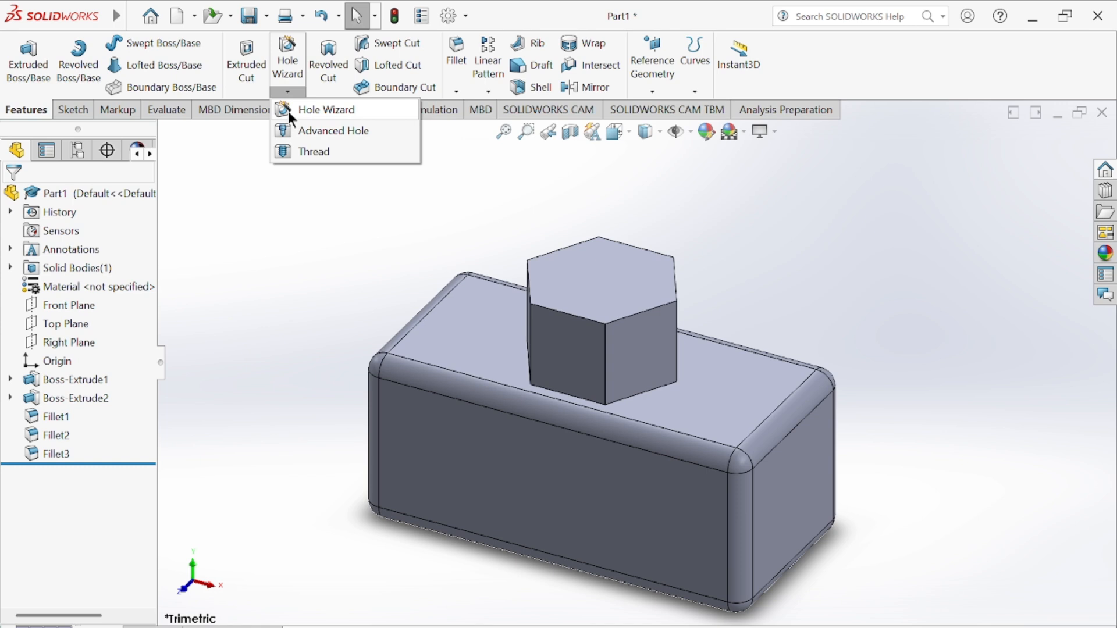
Start a Hole Wizard feature and review the screw types available for an ANSI Metric counterbore hole
{"action": "left_click", "coordinate": [289, 113]}
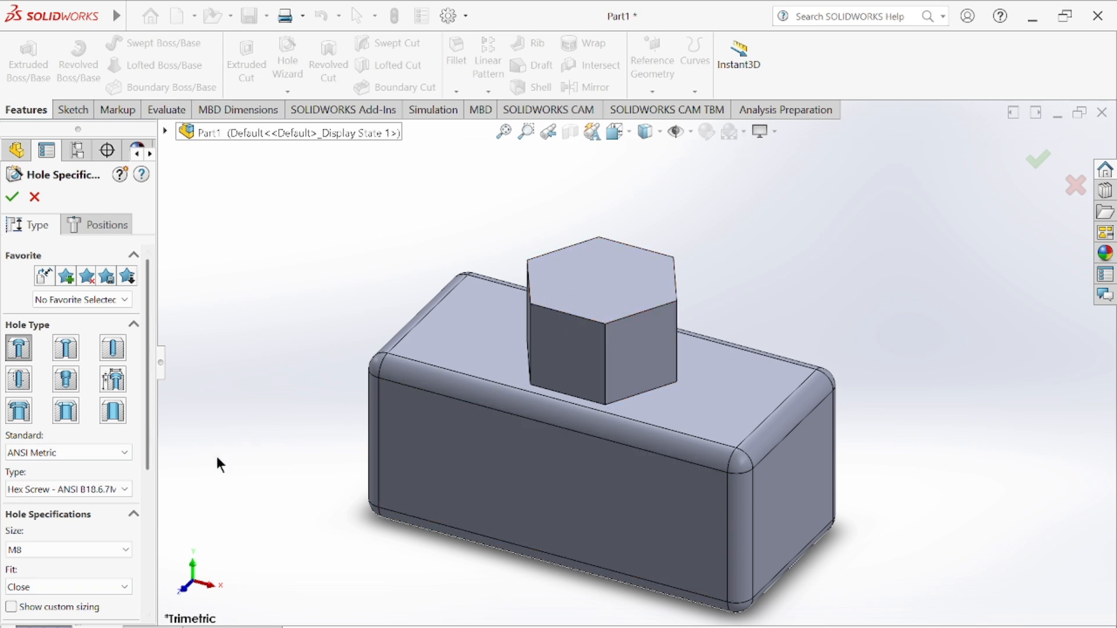
{"action": "scroll", "coordinate": [75, 372], "scroll_direction": "down", "scroll_amount": 3}
{"action": "scroll", "coordinate": [75, 373], "scroll_direction": "up", "scroll_amount": 3}
{"action": "scroll", "coordinate": [58, 466], "scroll_direction": "down", "scroll_amount": 3}
{"action": "left_click", "coordinate": [78, 387]}
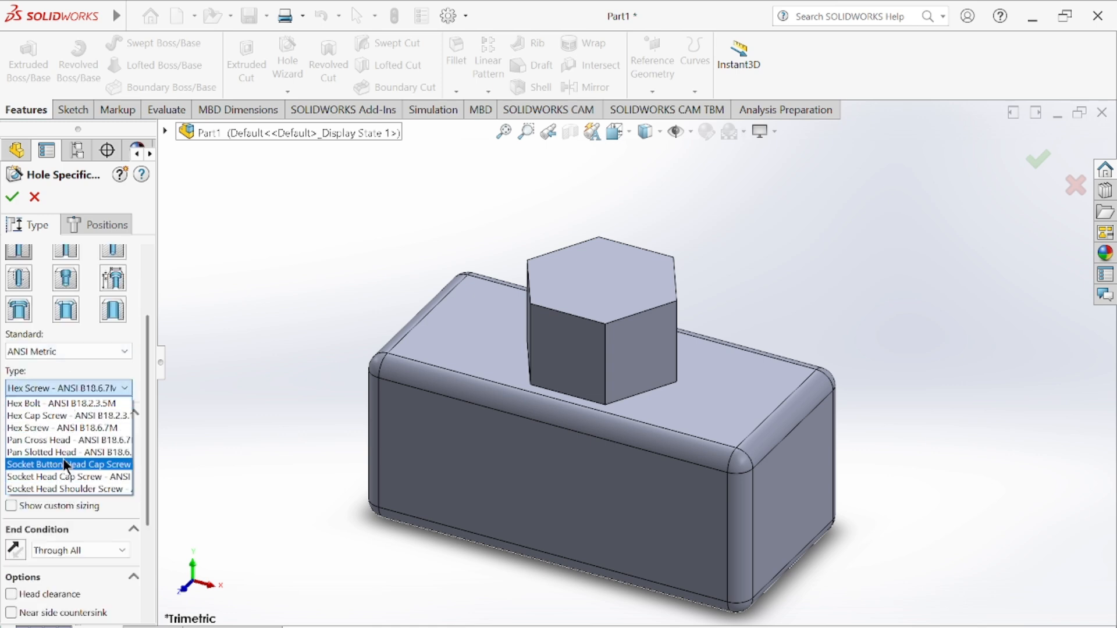
Compare the screw types offered for countersink and counterbore holes under the ANSI Inch standard
{"action": "scroll", "coordinate": [64, 344], "scroll_direction": "up", "scroll_amount": 1}
{"action": "scroll", "coordinate": [65, 332], "scroll_direction": "up", "scroll_amount": 3}
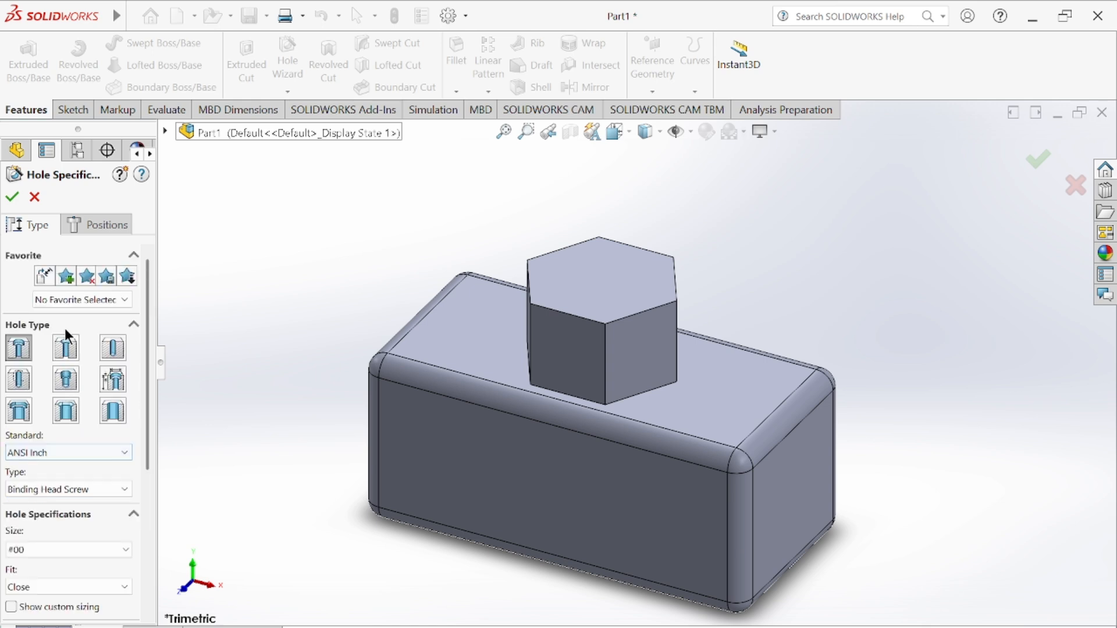
{"action": "left_click", "coordinate": [66, 351]}
{"action": "left_click", "coordinate": [64, 489]}
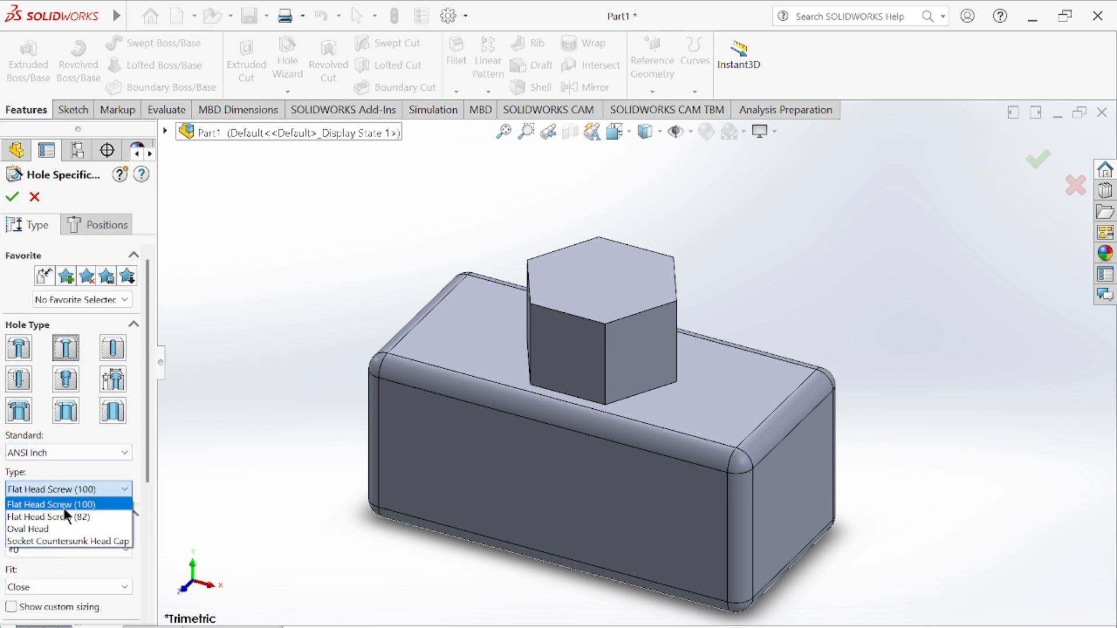
{"action": "left_click", "coordinate": [28, 345]}
{"action": "left_click", "coordinate": [27, 345]}
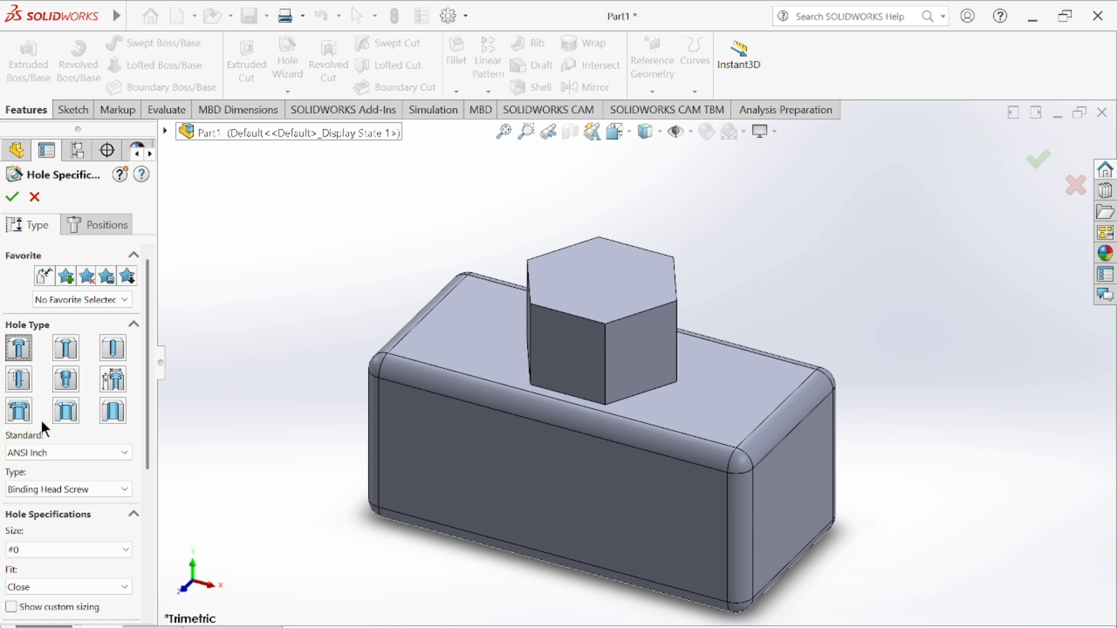
{"action": "left_click", "coordinate": [49, 489]}
{"action": "left_click", "coordinate": [64, 454]}
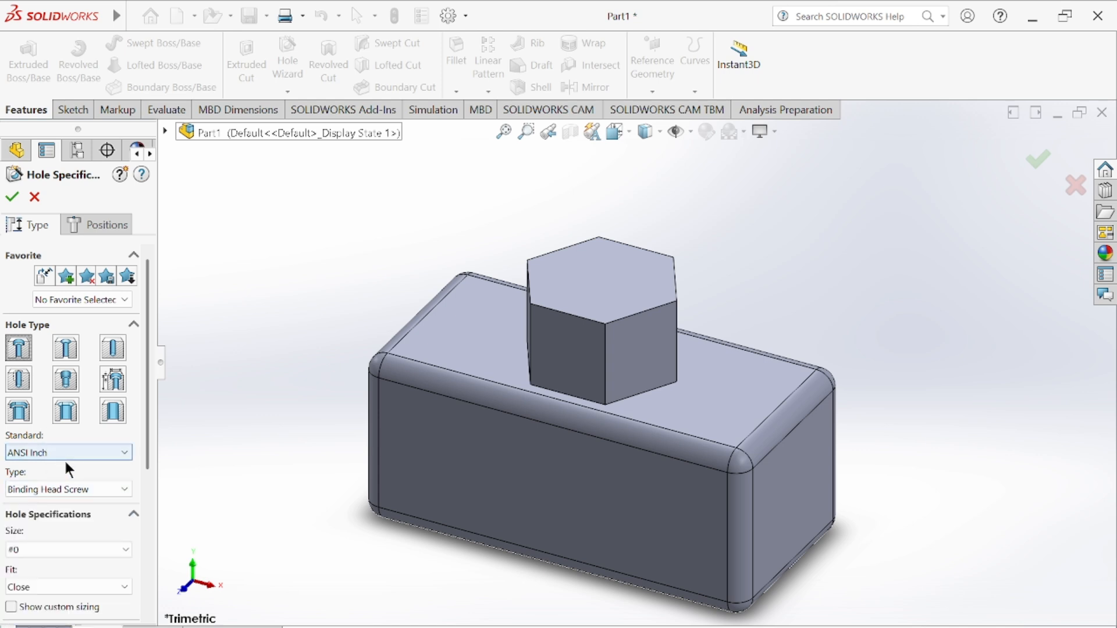
{"action": "left_click", "coordinate": [93, 490]}
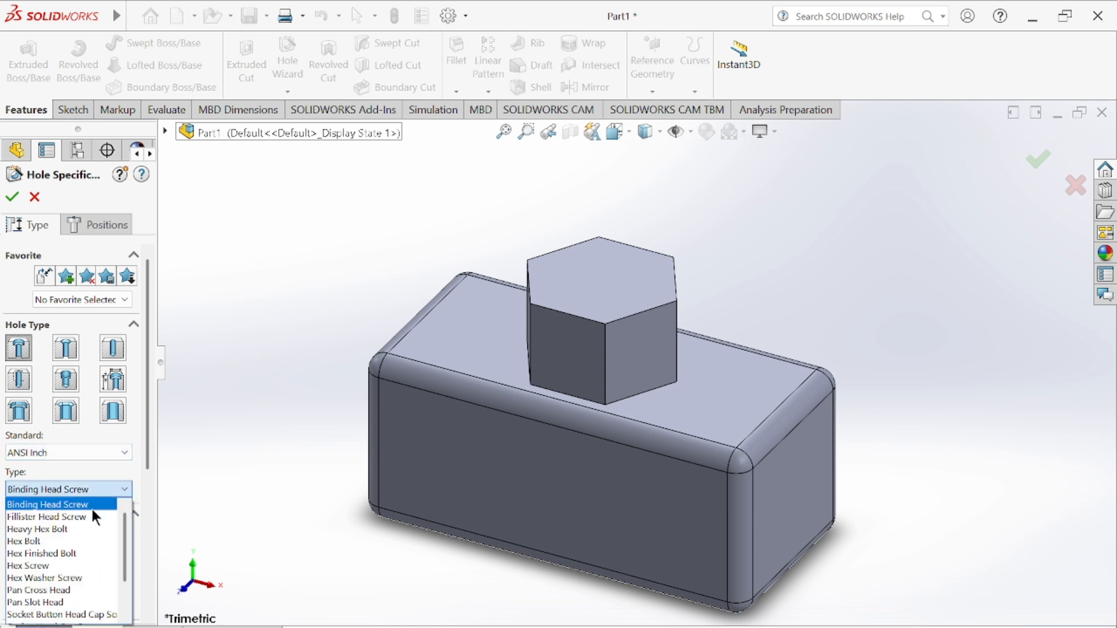
Set the counterbore hole's standard to ANSI Metric and its type to Hex Bolt - ANSI B18.2.3.5M
{"action": "left_click", "coordinate": [70, 448]}
{"action": "left_click", "coordinate": [72, 450]}
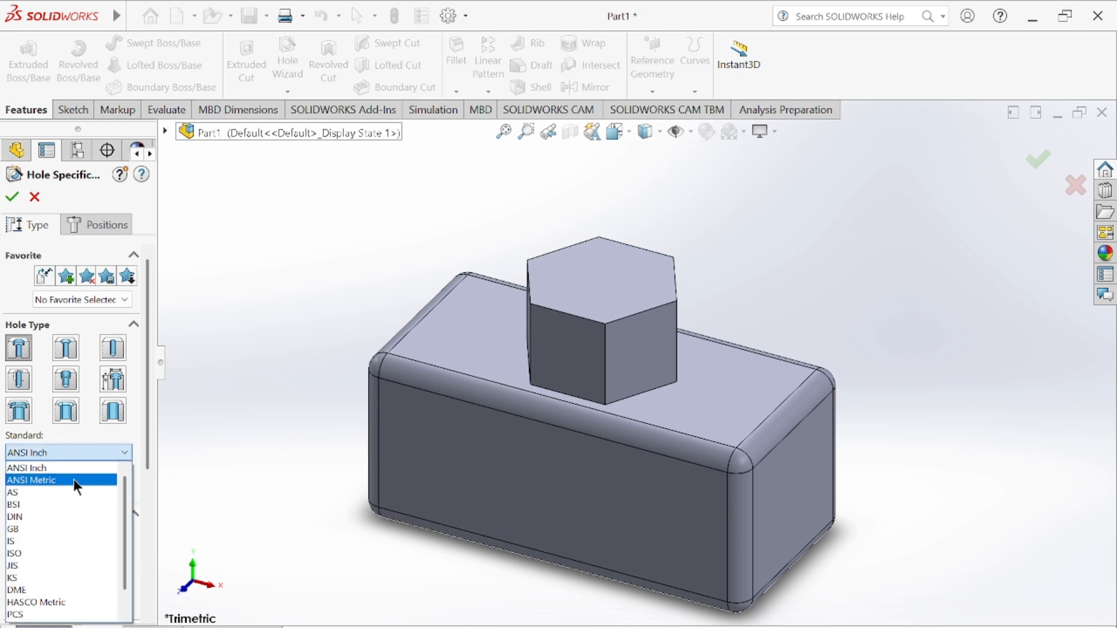
{"action": "left_click", "coordinate": [73, 480]}
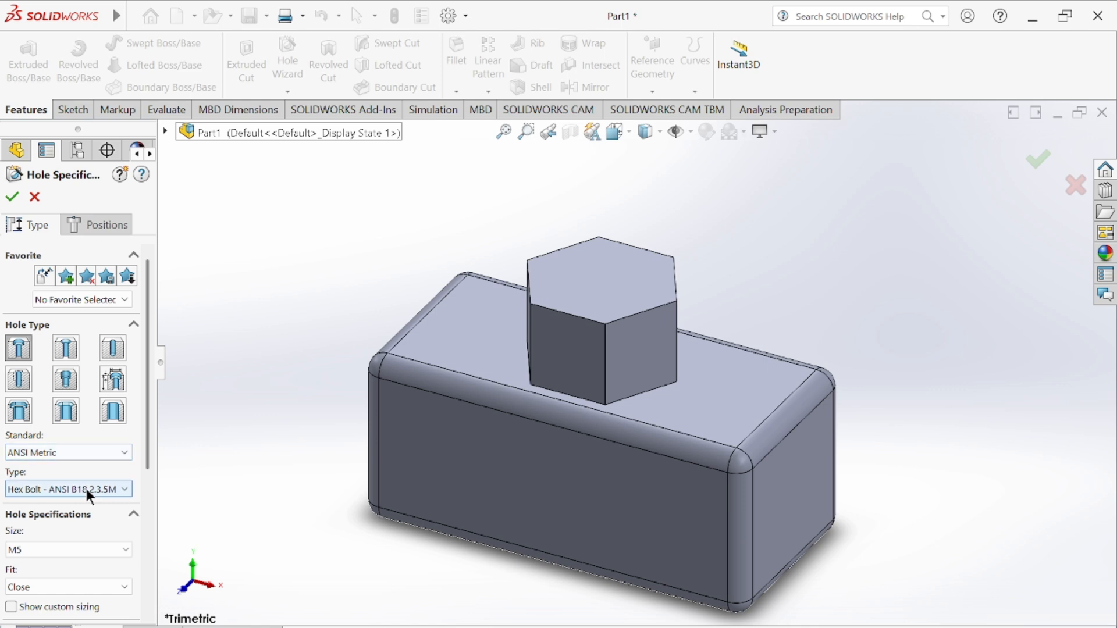
{"action": "left_click", "coordinate": [86, 489]}
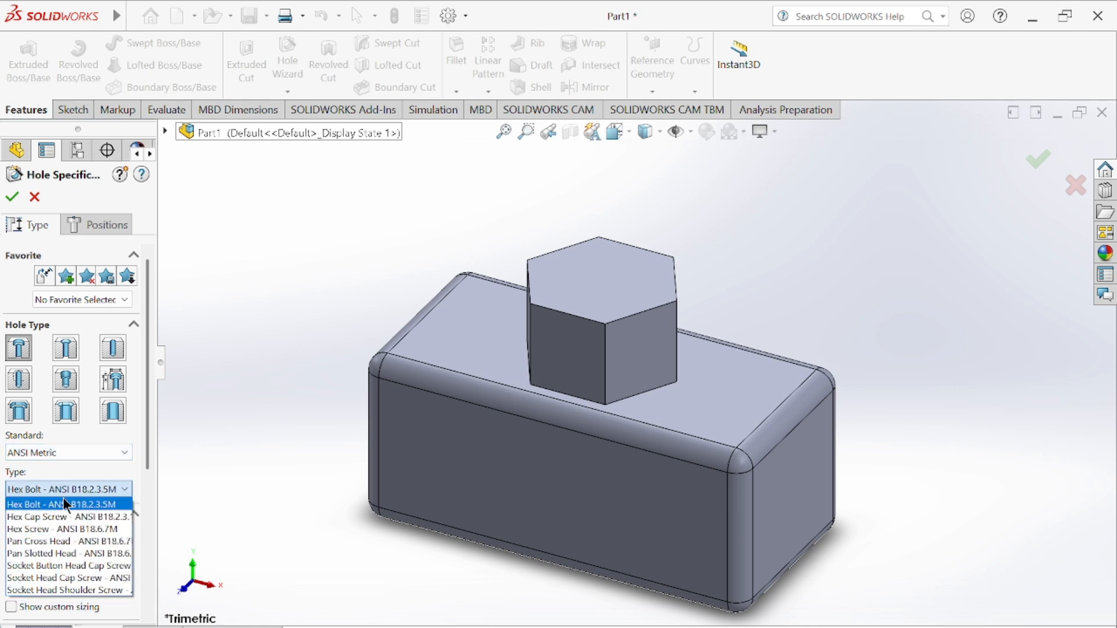
{"action": "left_click", "coordinate": [71, 501]}
Set the counterbore hole size to M10 with a Close fit
{"action": "scroll", "coordinate": [68, 477], "scroll_direction": "down", "scroll_amount": 3}
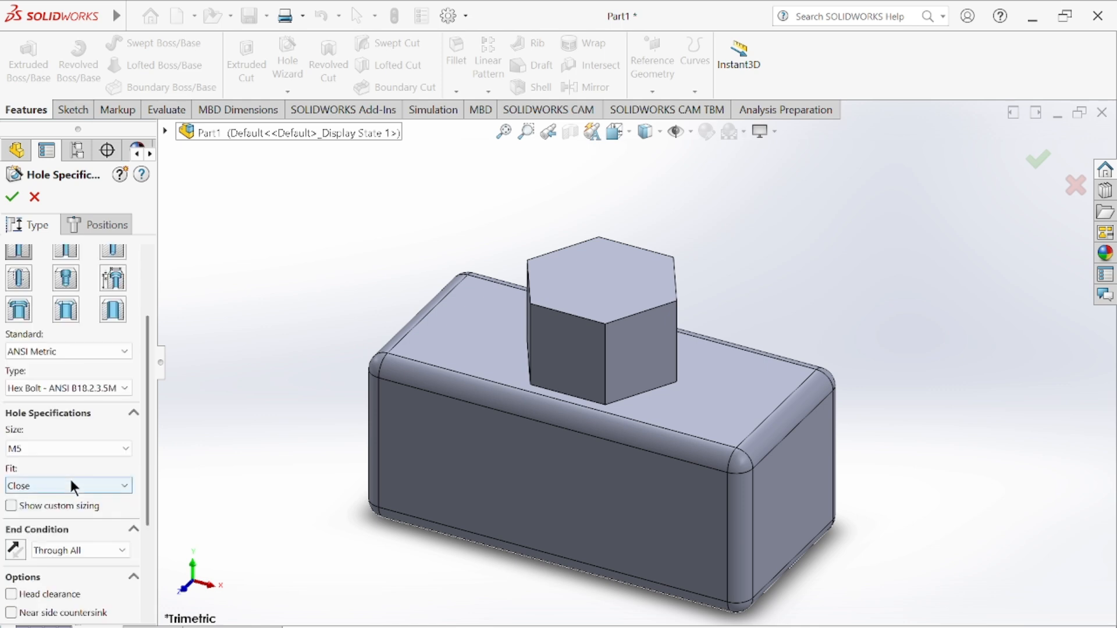
{"action": "left_click", "coordinate": [57, 450]}
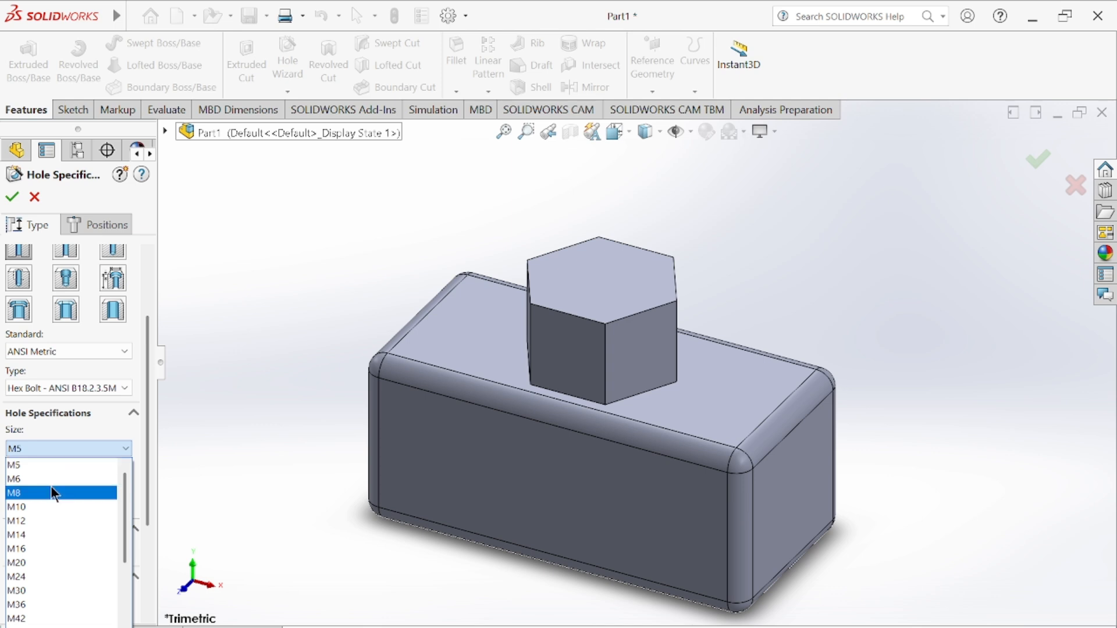
{"action": "left_click", "coordinate": [44, 464]}
{"action": "left_click", "coordinate": [41, 446]}
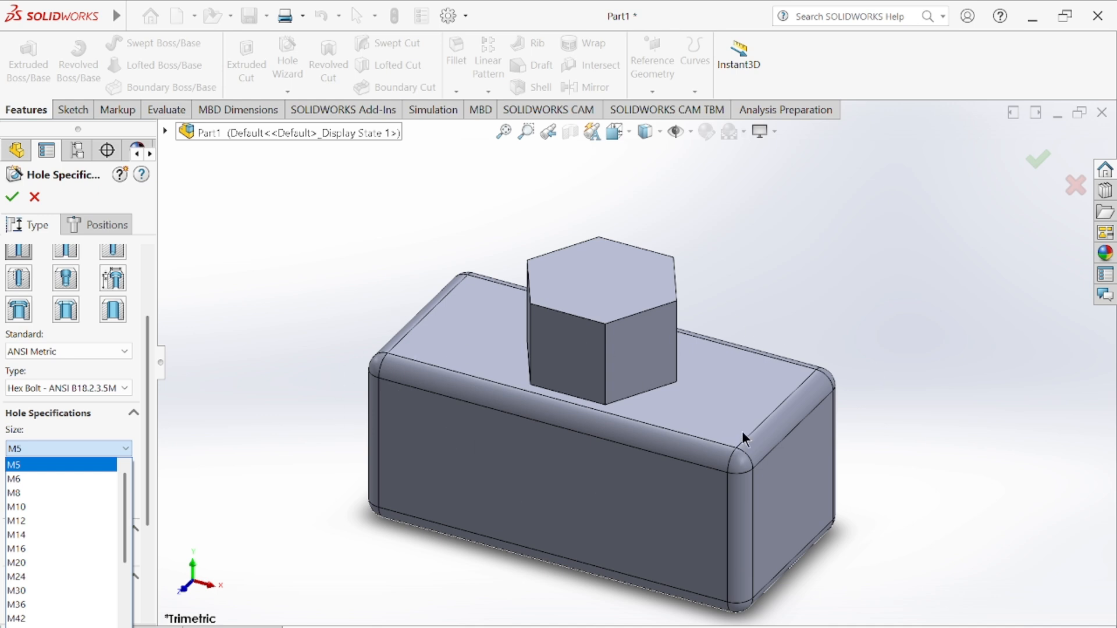
{"action": "scroll", "coordinate": [35, 557], "scroll_direction": "down", "scroll_amount": 1}
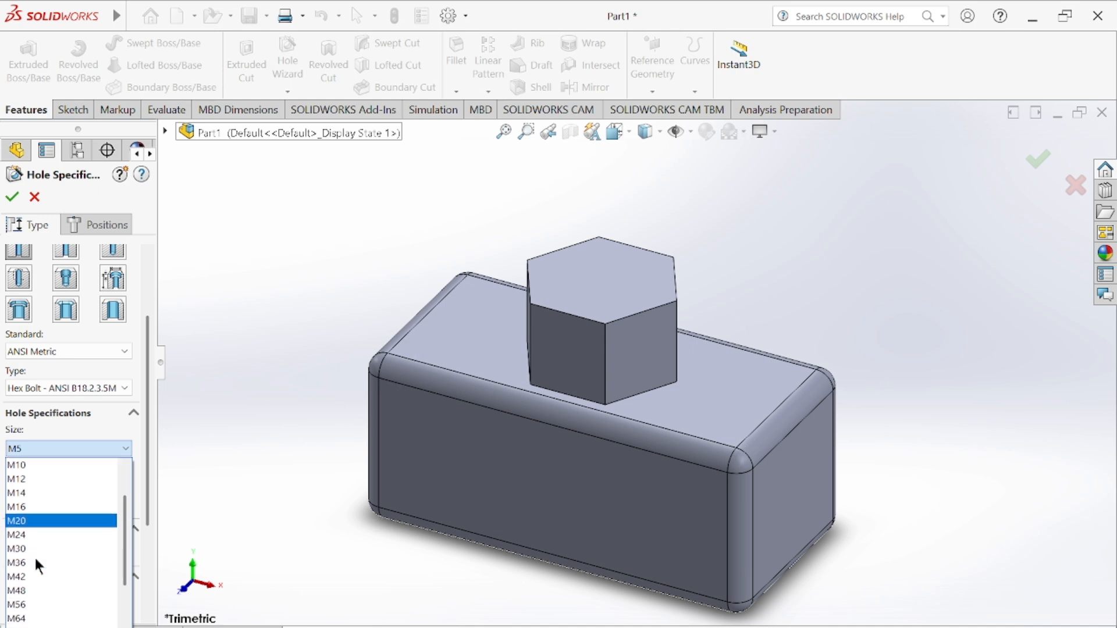
{"action": "scroll", "coordinate": [34, 541], "scroll_direction": "up", "scroll_amount": 1}
{"action": "left_click", "coordinate": [26, 501]}
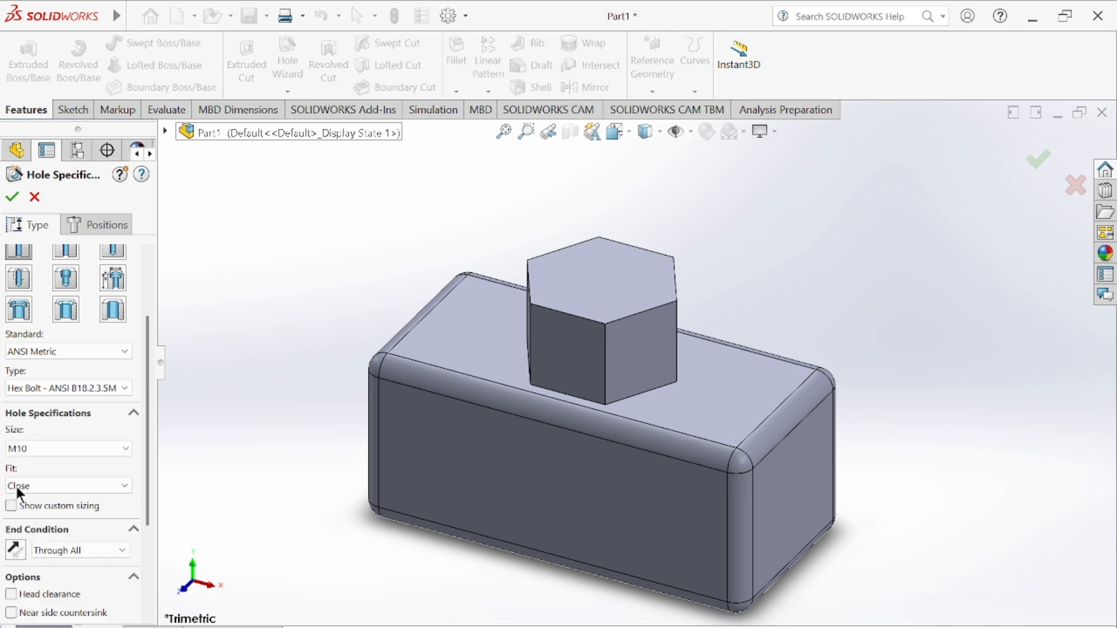
{"action": "left_click", "coordinate": [38, 490]}
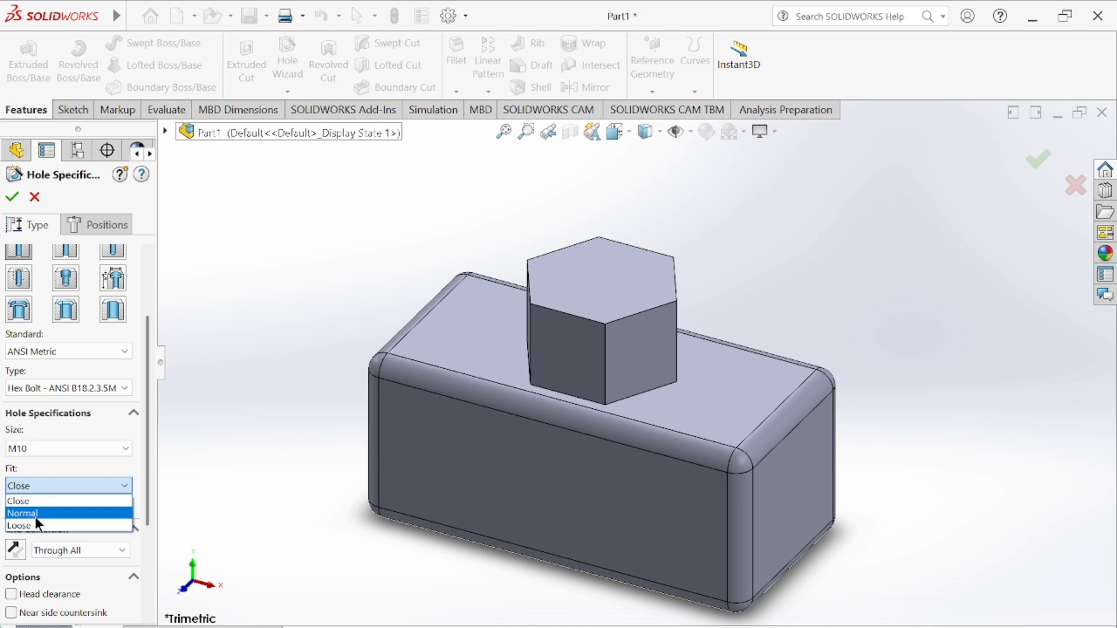
{"action": "left_click", "coordinate": [37, 488]}
Reveal the hole's custom sizing dimensions for review and hide them again
{"action": "scroll", "coordinate": [70, 512], "scroll_direction": "down", "scroll_amount": 3}
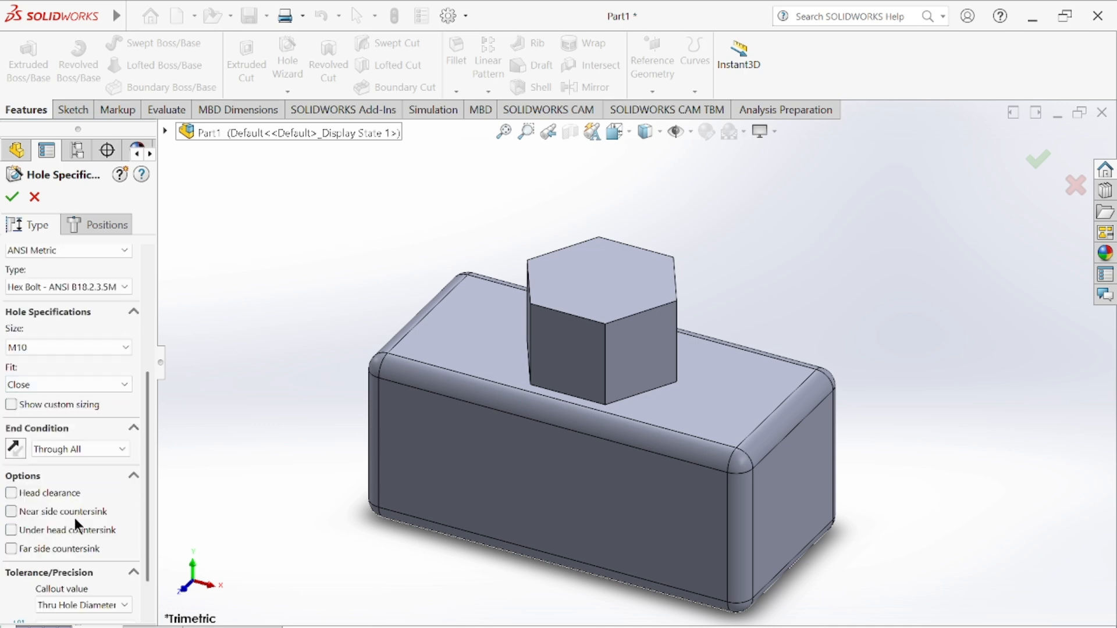
{"action": "left_click", "coordinate": [11, 404]}
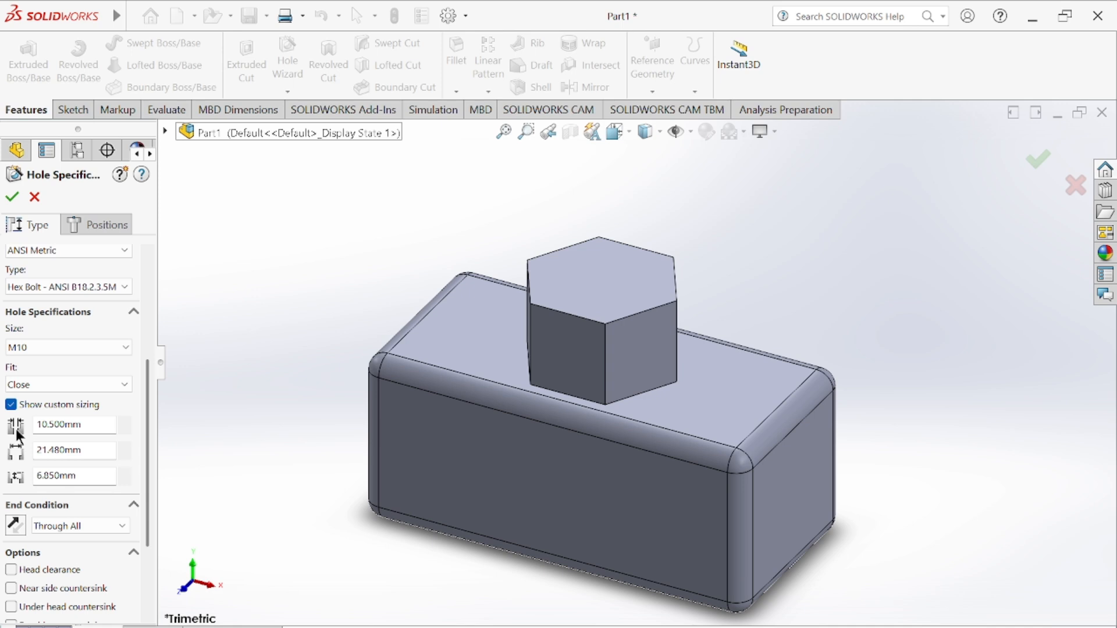
{"action": "left_click", "coordinate": [12, 407]}
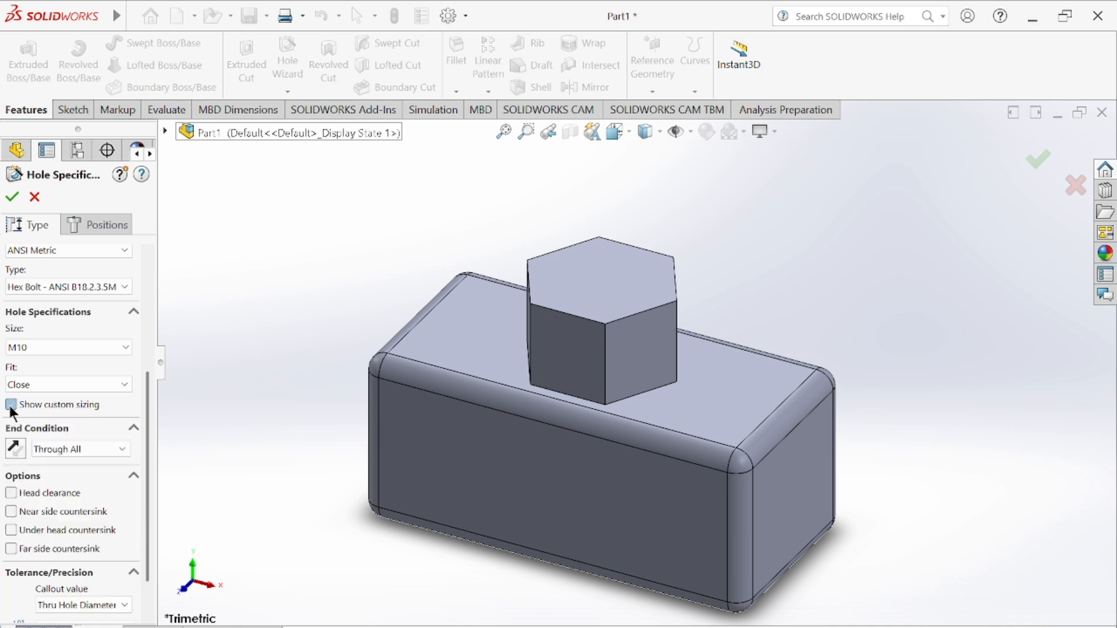
Set the hole's end condition to Through All
{"action": "scroll", "coordinate": [96, 445], "scroll_direction": "down", "scroll_amount": 1}
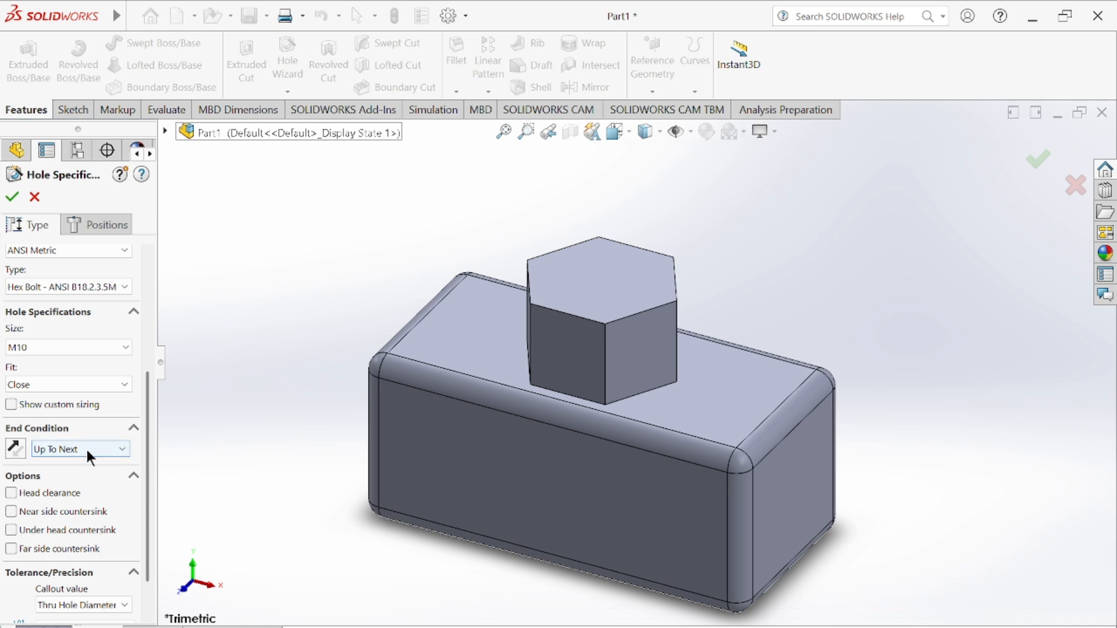
{"action": "scroll", "coordinate": [87, 451], "scroll_direction": "up", "scroll_amount": 2}
{"action": "left_click", "coordinate": [88, 451]}
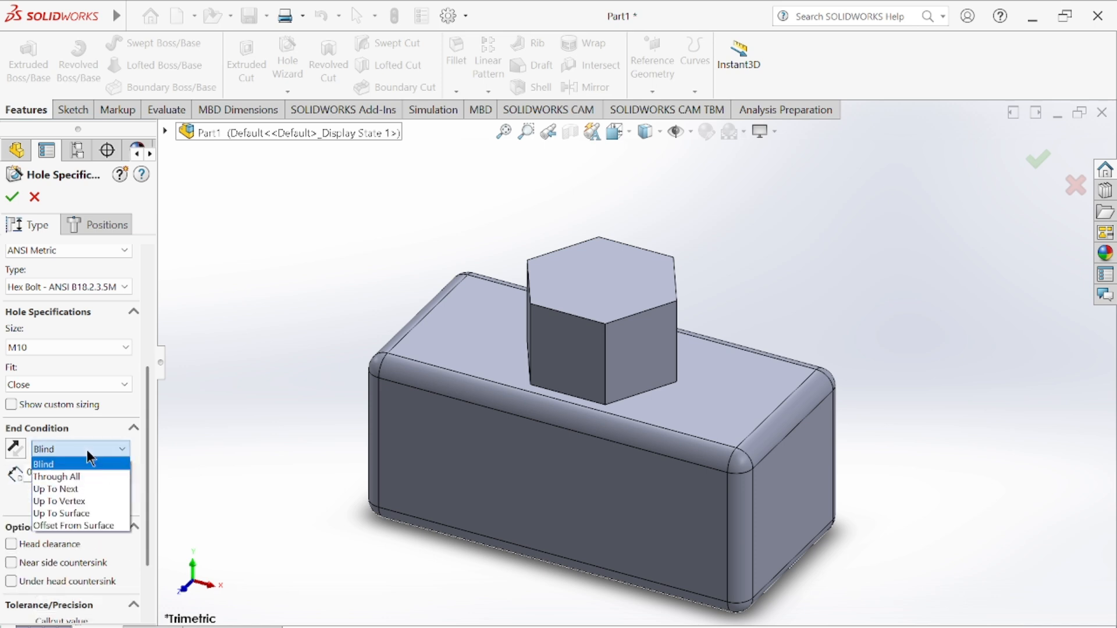
{"action": "left_click", "coordinate": [87, 451]}
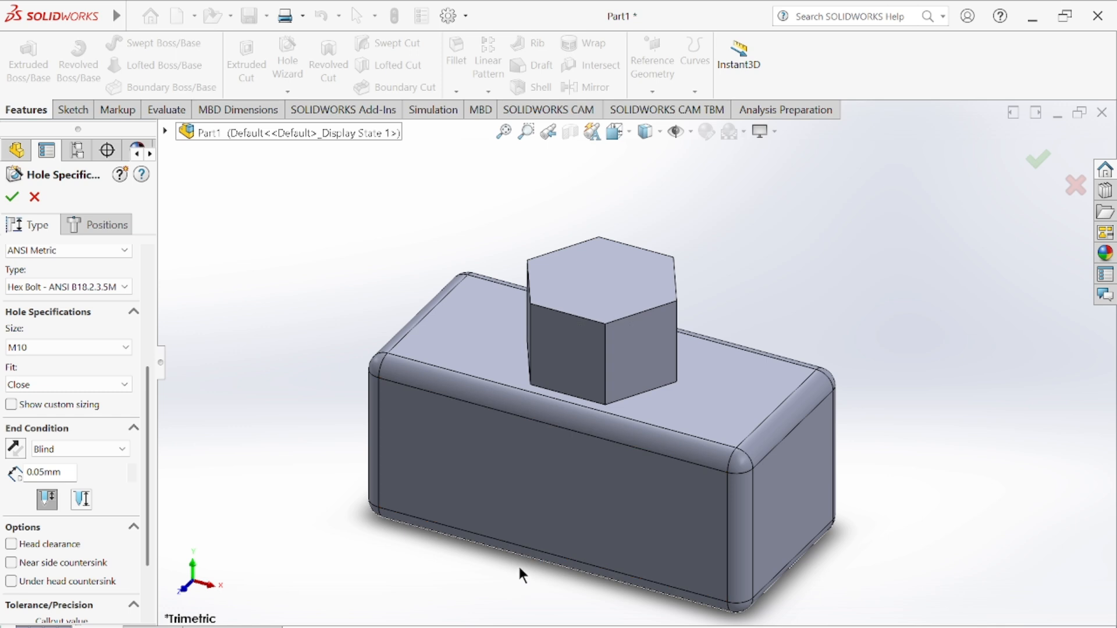
{"action": "left_click", "coordinate": [83, 431]}
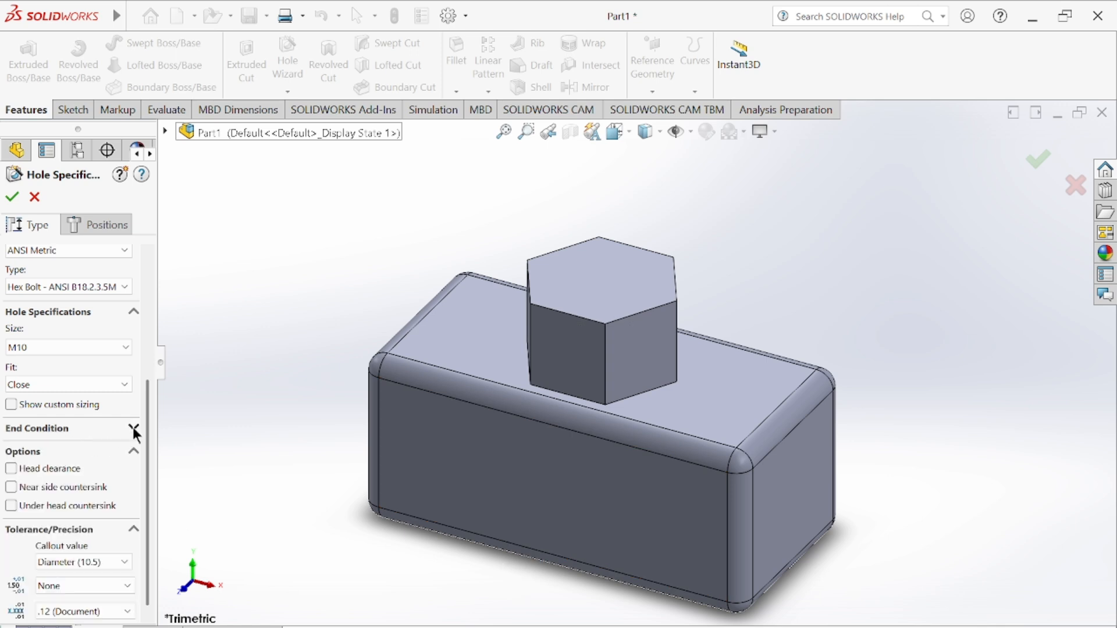
{"action": "left_click", "coordinate": [133, 427]}
{"action": "left_click", "coordinate": [107, 447]}
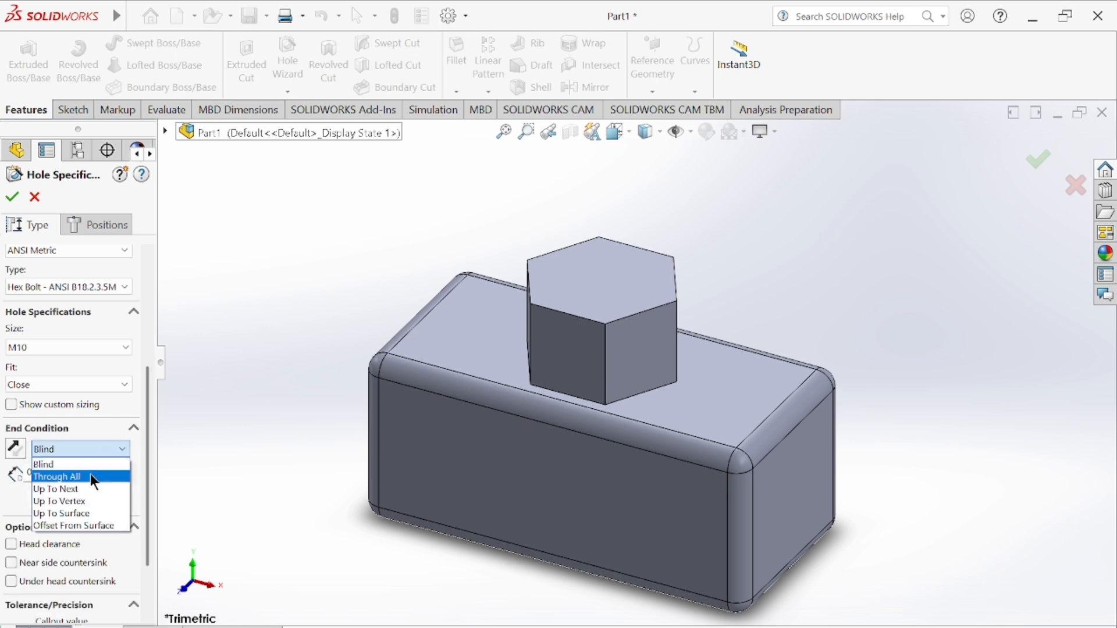
{"action": "left_click", "coordinate": [90, 476]}
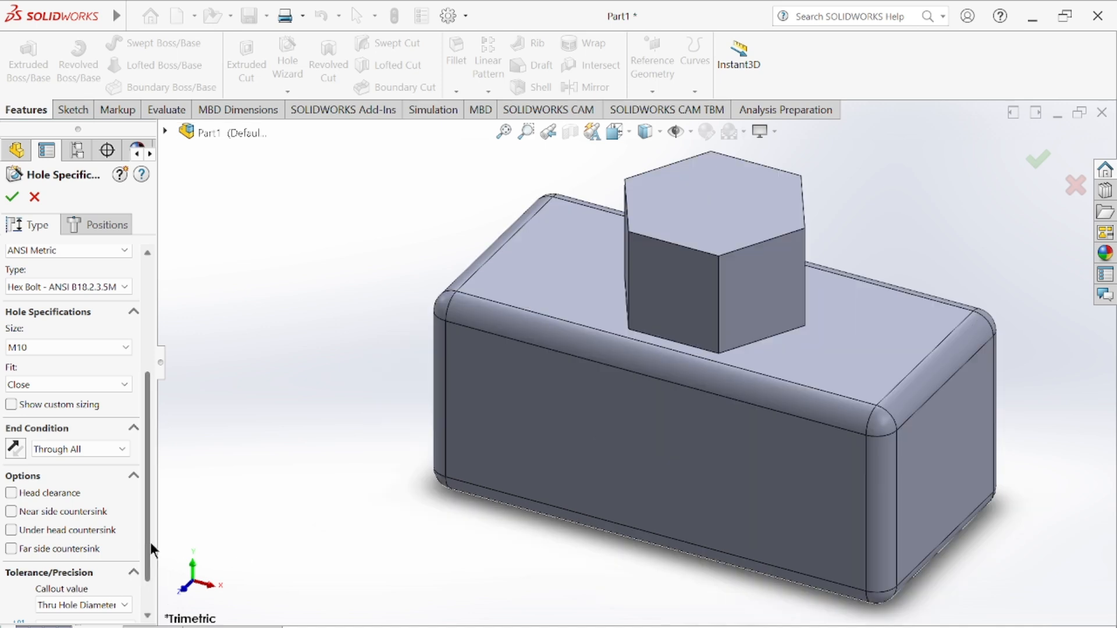
{"action": "scroll", "coordinate": [139, 575], "scroll_direction": "down", "scroll_amount": 2}
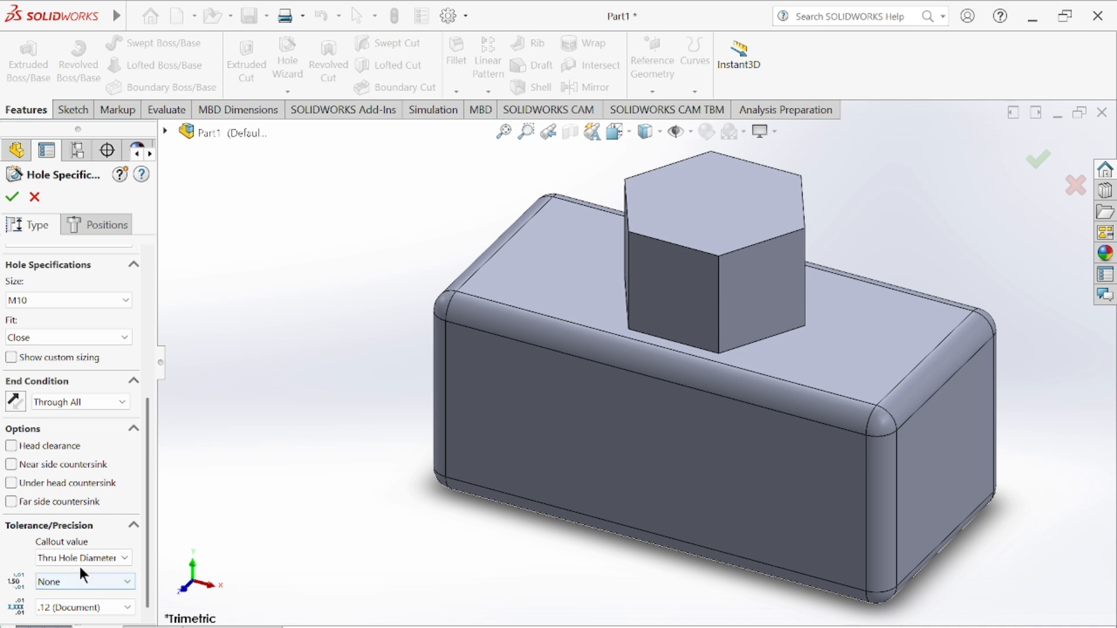
{"action": "scroll", "coordinate": [144, 539], "scroll_direction": "up", "scroll_amount": 2}
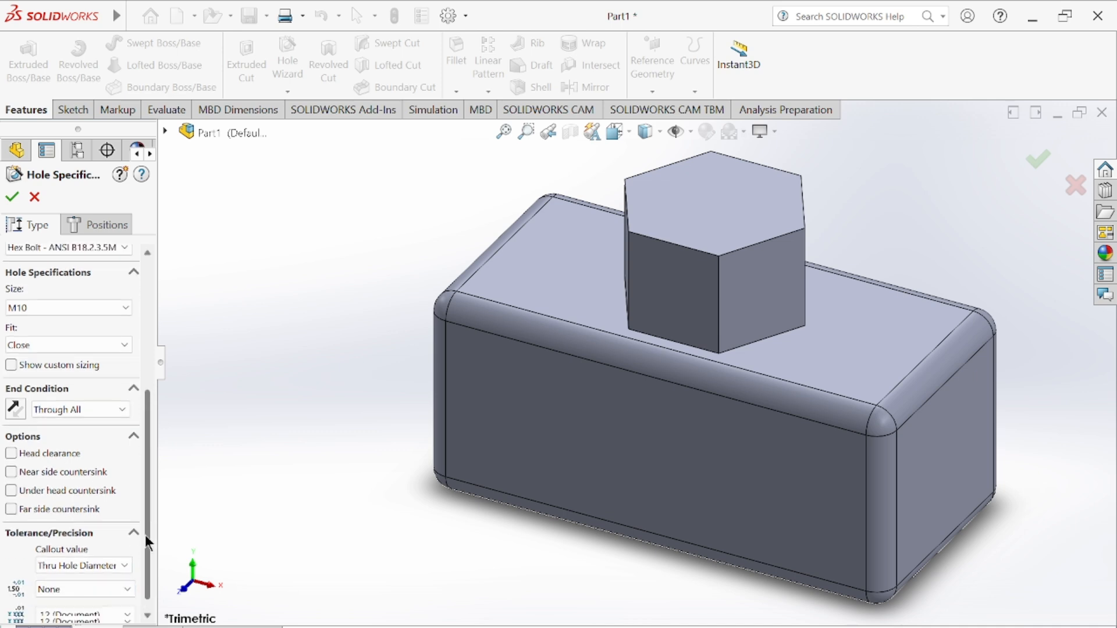
{"action": "scroll", "coordinate": [139, 559], "scroll_direction": "down", "scroll_amount": 2}
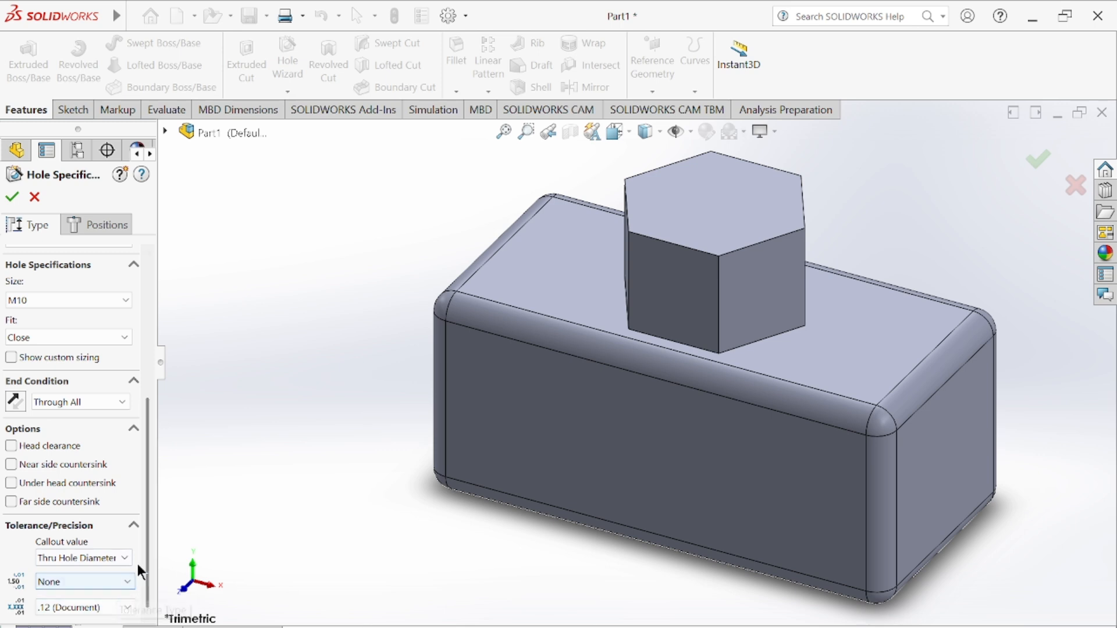
{"action": "scroll", "coordinate": [131, 535], "scroll_direction": "up", "scroll_amount": 5}
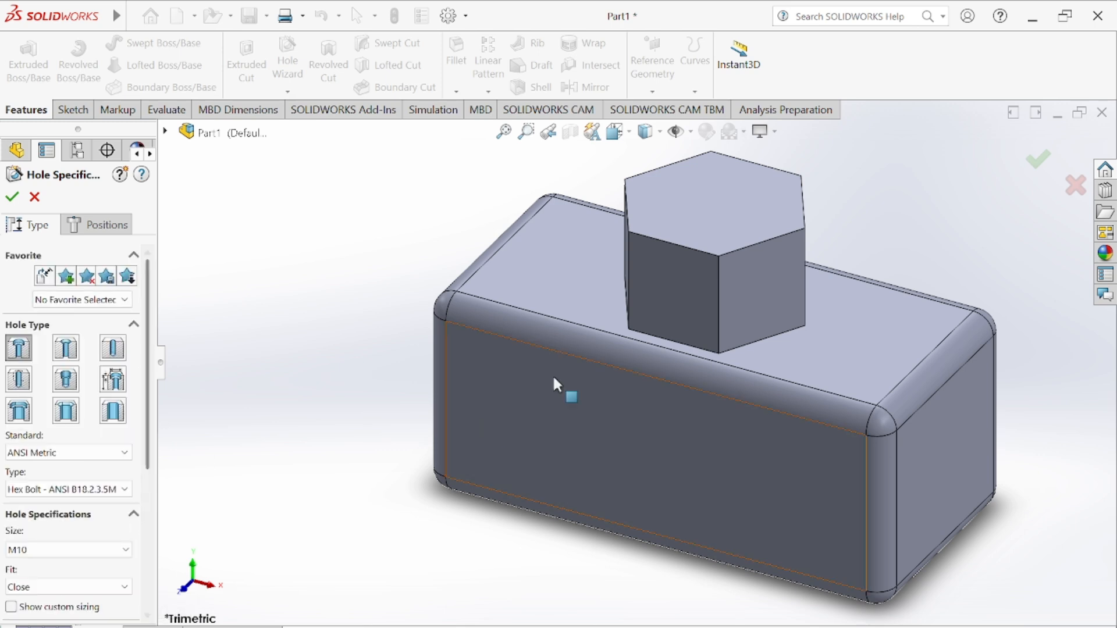
{"action": "scroll", "coordinate": [636, 361], "scroll_direction": "up", "scroll_amount": 2}
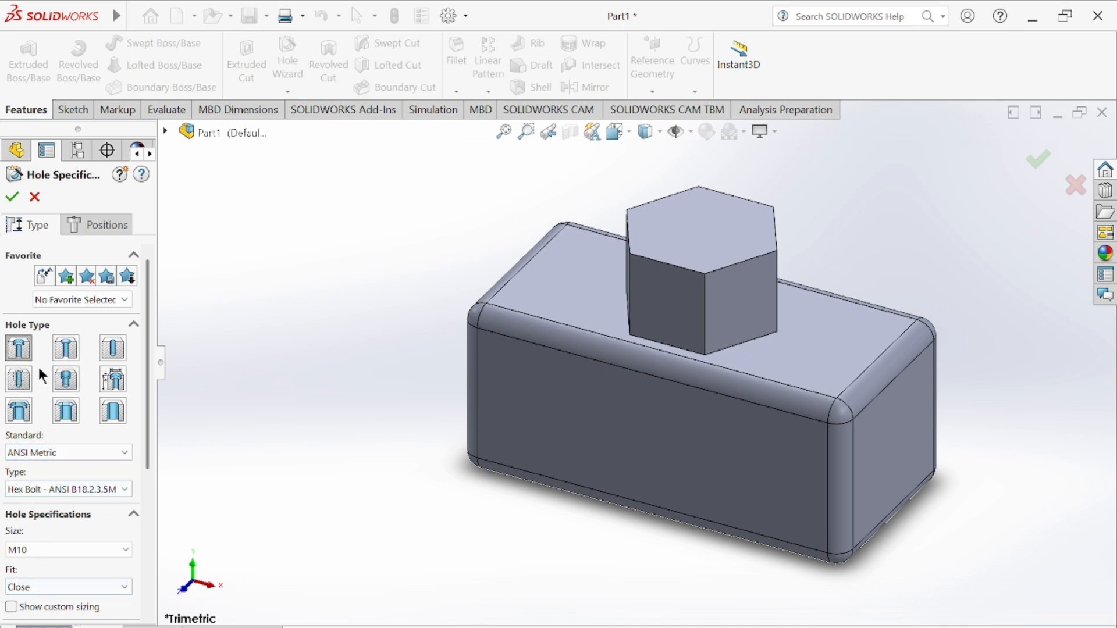
Position the hole with a 3D sketch point on the block's upper face, beside the hexagonal boss near the rear left, and create the hole
{"action": "left_click", "coordinate": [113, 224]}
{"action": "scroll", "coordinate": [645, 279], "scroll_direction": "down", "scroll_amount": 2}
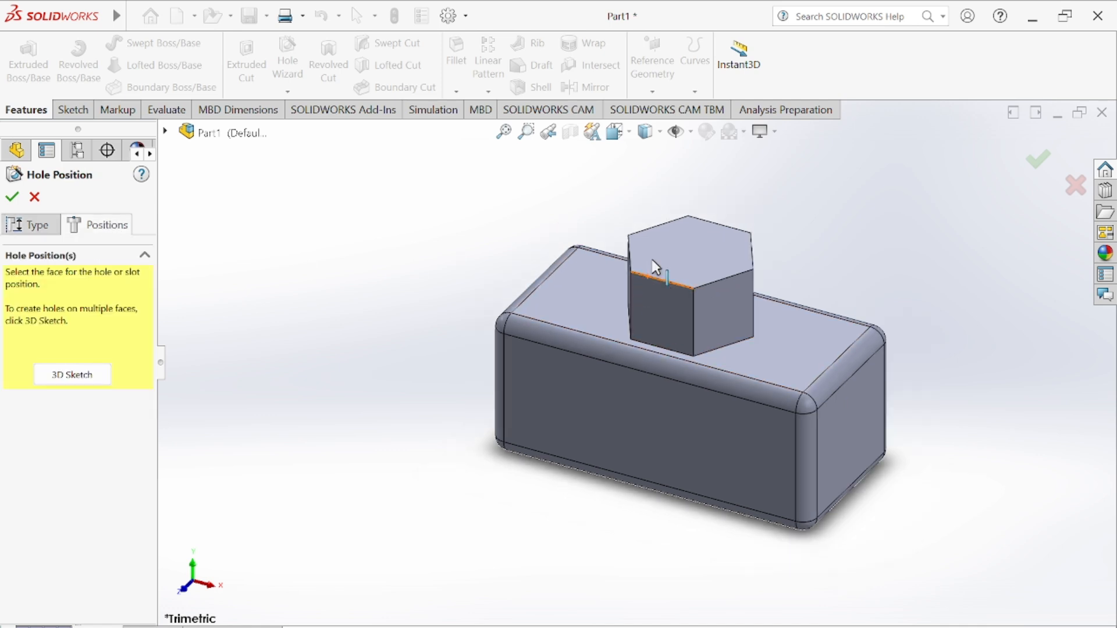
{"action": "scroll", "coordinate": [646, 324], "scroll_direction": "up", "scroll_amount": 1}
{"action": "scroll", "coordinate": [675, 334], "scroll_direction": "down", "scroll_amount": 2}
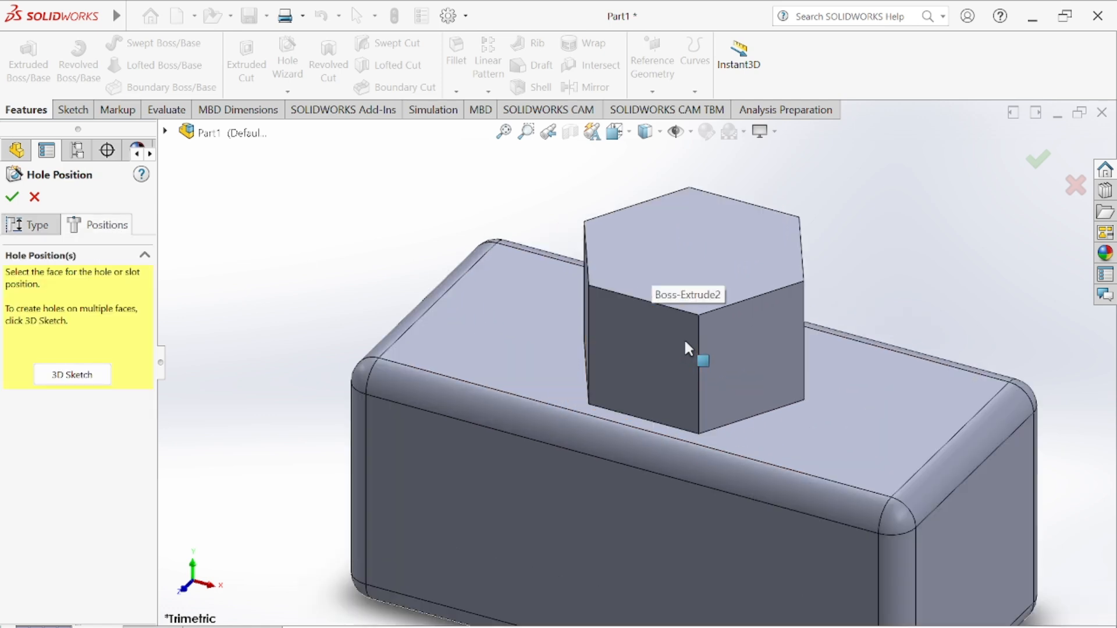
{"action": "left_click", "coordinate": [57, 376]}
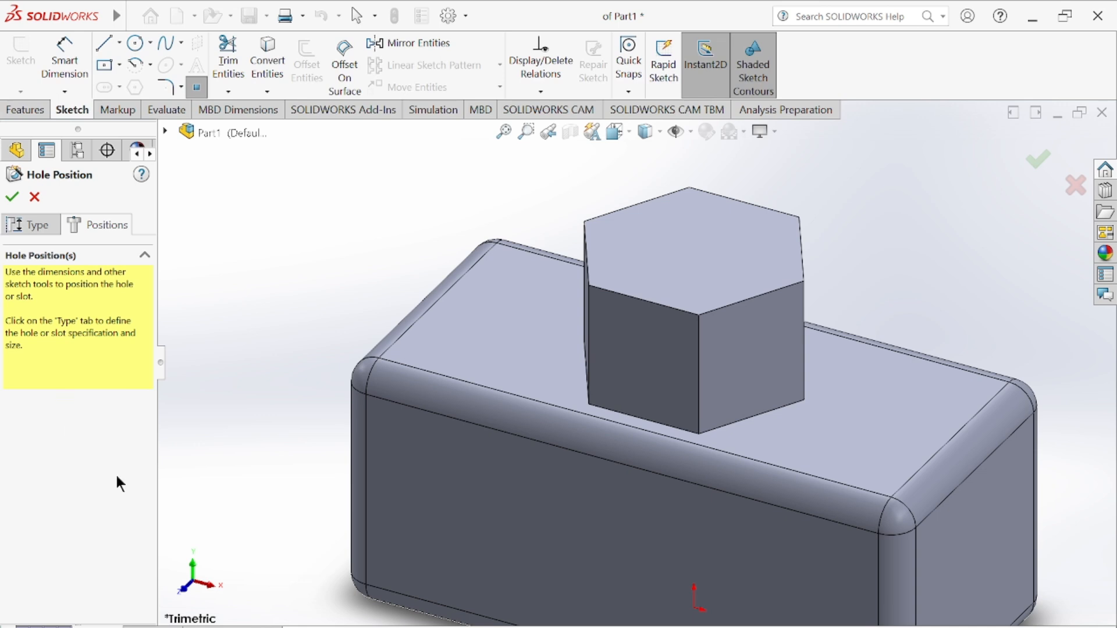
{"action": "left_click", "coordinate": [499, 306]}
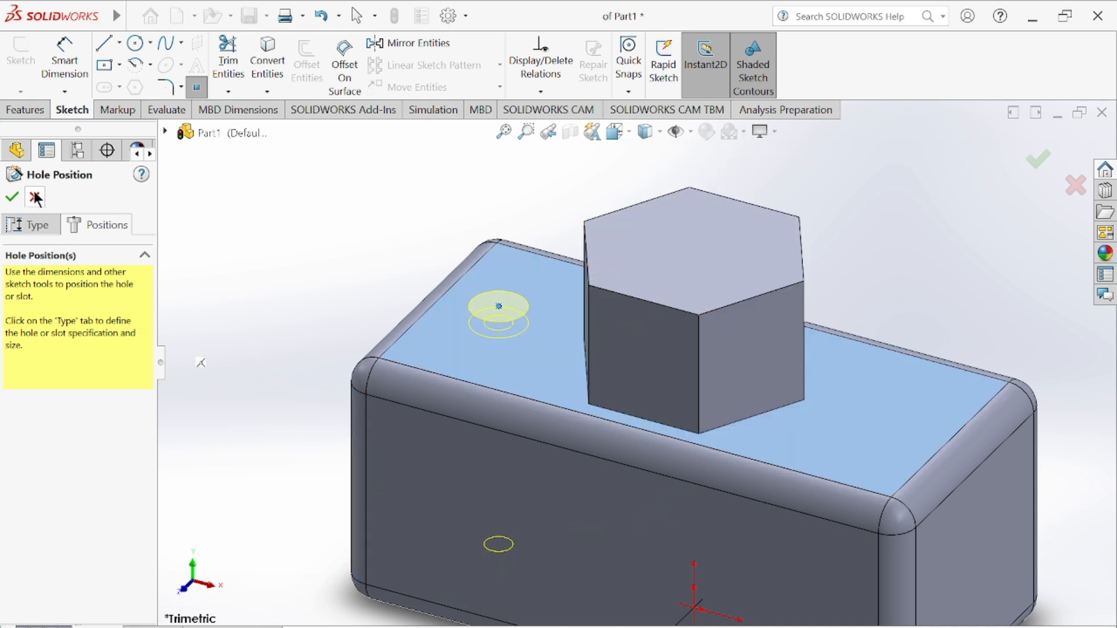
{"action": "left_click", "coordinate": [12, 198]}
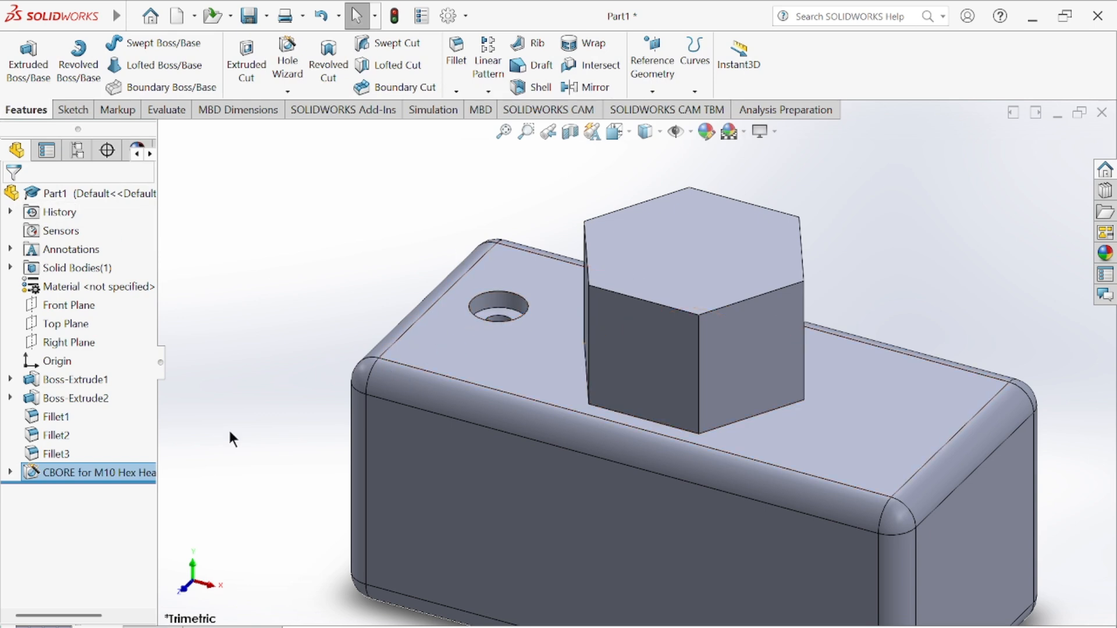
Edit the M10 counterbore hole feature and change its fastener type to Pan Slotted Head in the ANSI Metric standard
{"action": "right_click", "coordinate": [105, 478]}
{"action": "left_click", "coordinate": [61, 473]}
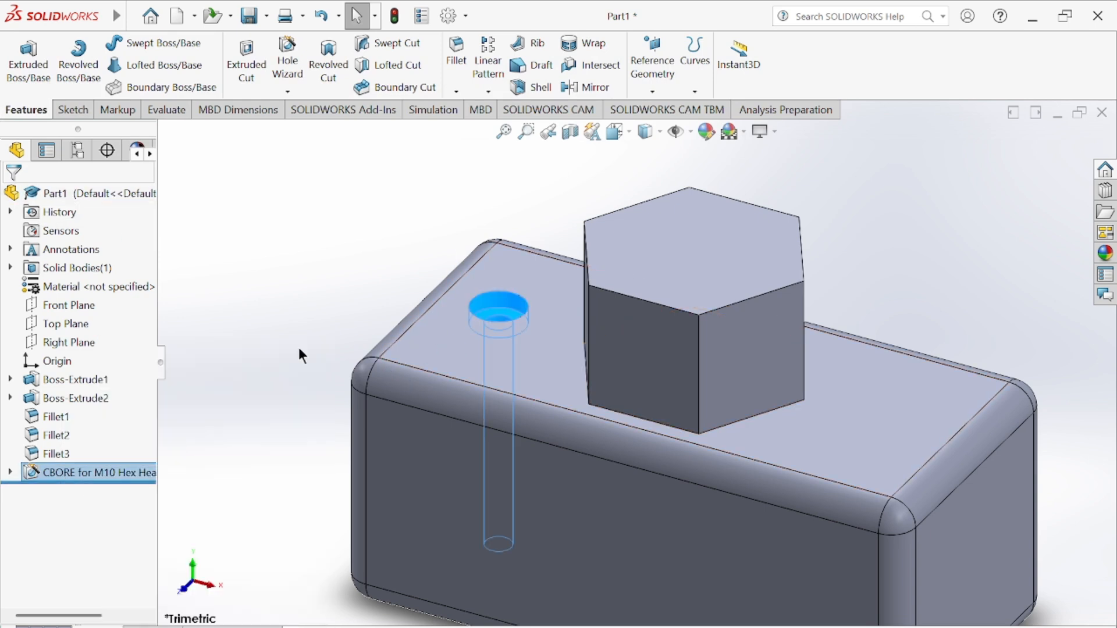
{"action": "left_click", "coordinate": [356, 306]}
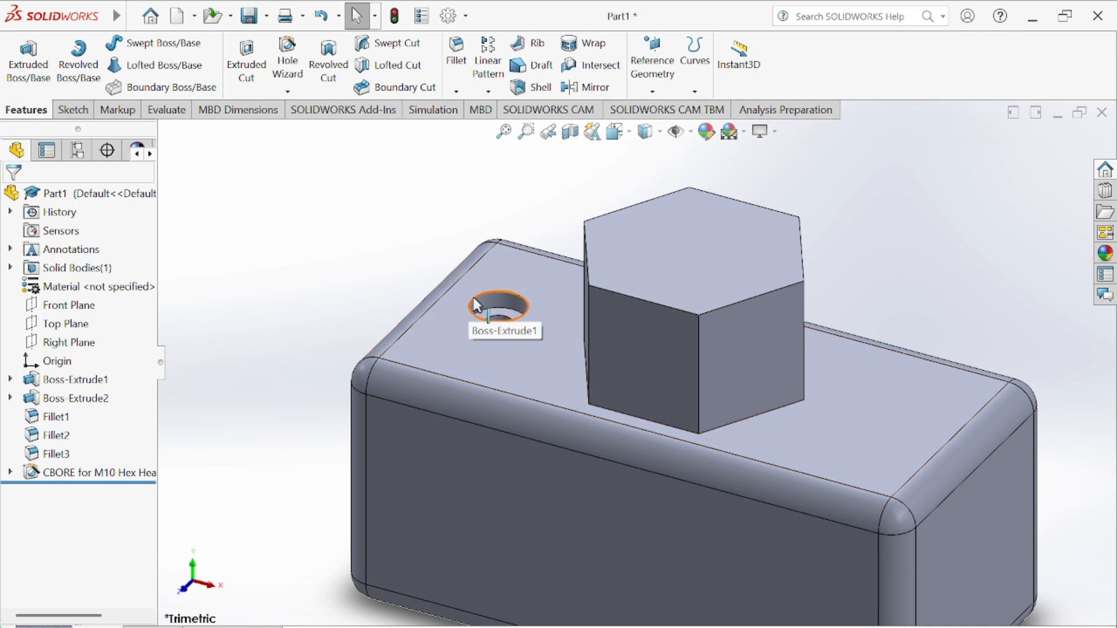
{"action": "left_click", "coordinate": [69, 476]}
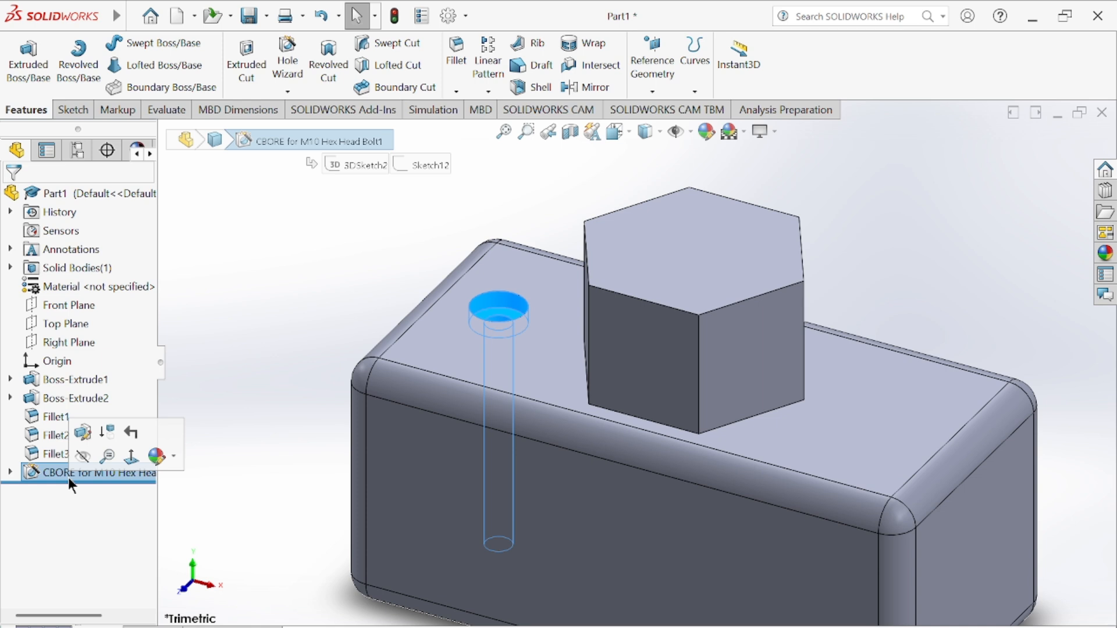
{"action": "left_click", "coordinate": [83, 434]}
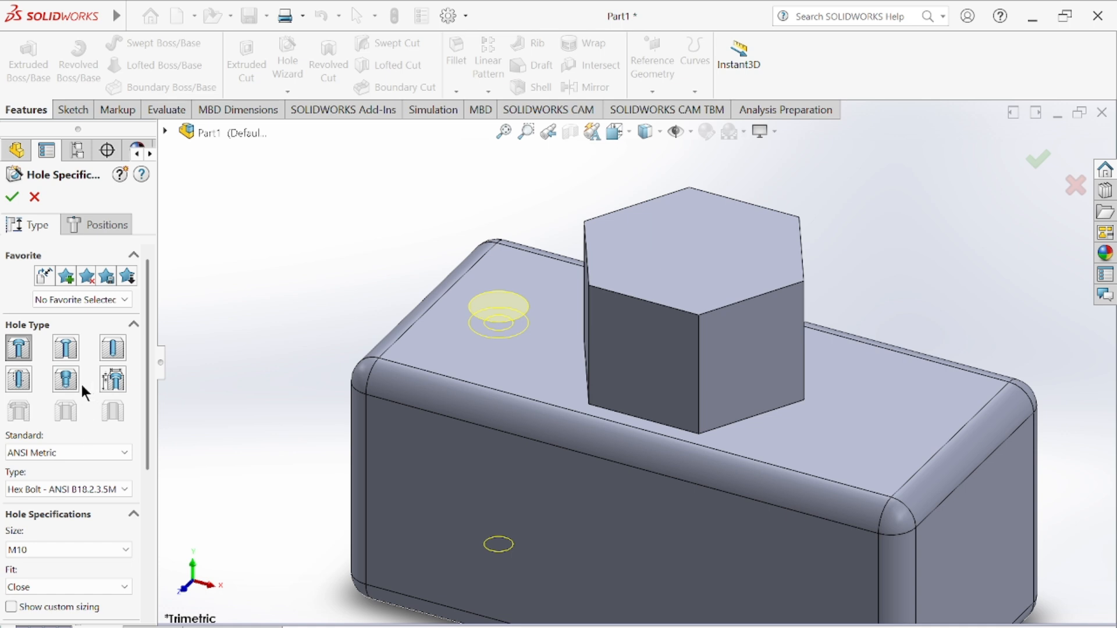
{"action": "scroll", "coordinate": [53, 453], "scroll_direction": "down", "scroll_amount": 1}
{"action": "scroll", "coordinate": [52, 453], "scroll_direction": "up", "scroll_amount": 1}
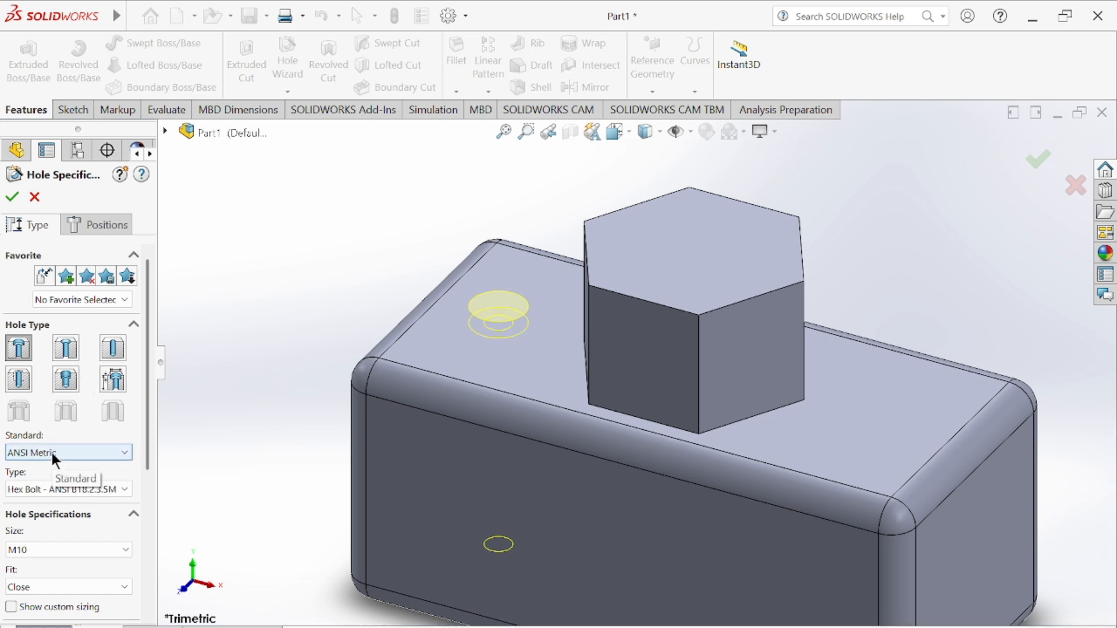
{"action": "left_click", "coordinate": [68, 490]}
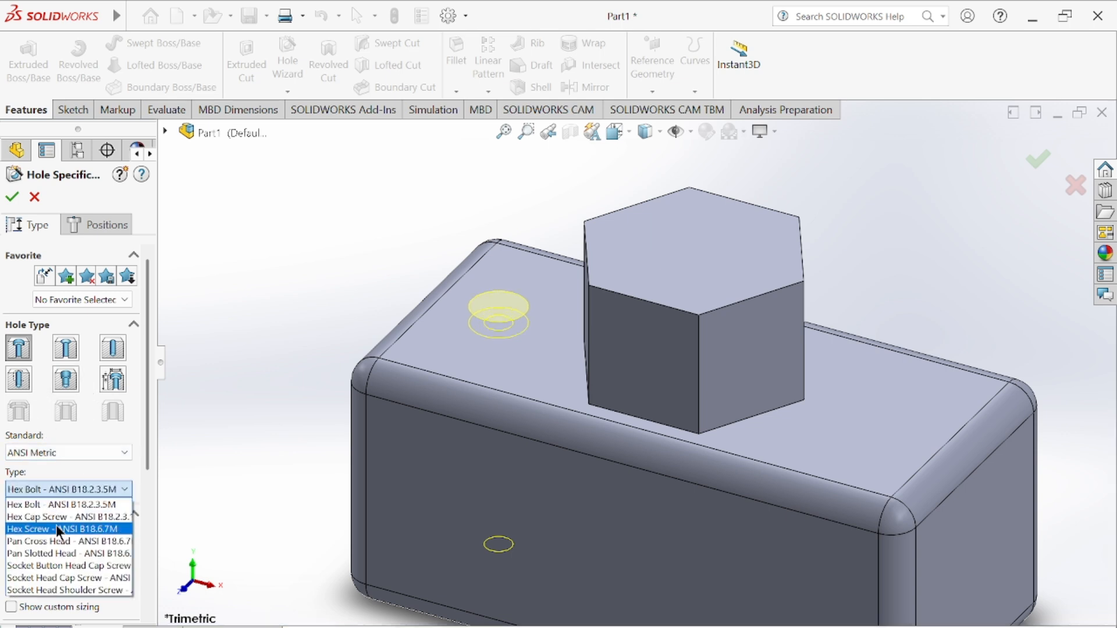
{"action": "left_click", "coordinate": [55, 525]}
{"action": "left_click", "coordinate": [60, 492]}
{"action": "left_click", "coordinate": [60, 553]}
Set the pan head counterbore's size to M5 and its end condition to Through All
{"action": "left_click", "coordinate": [61, 548]}
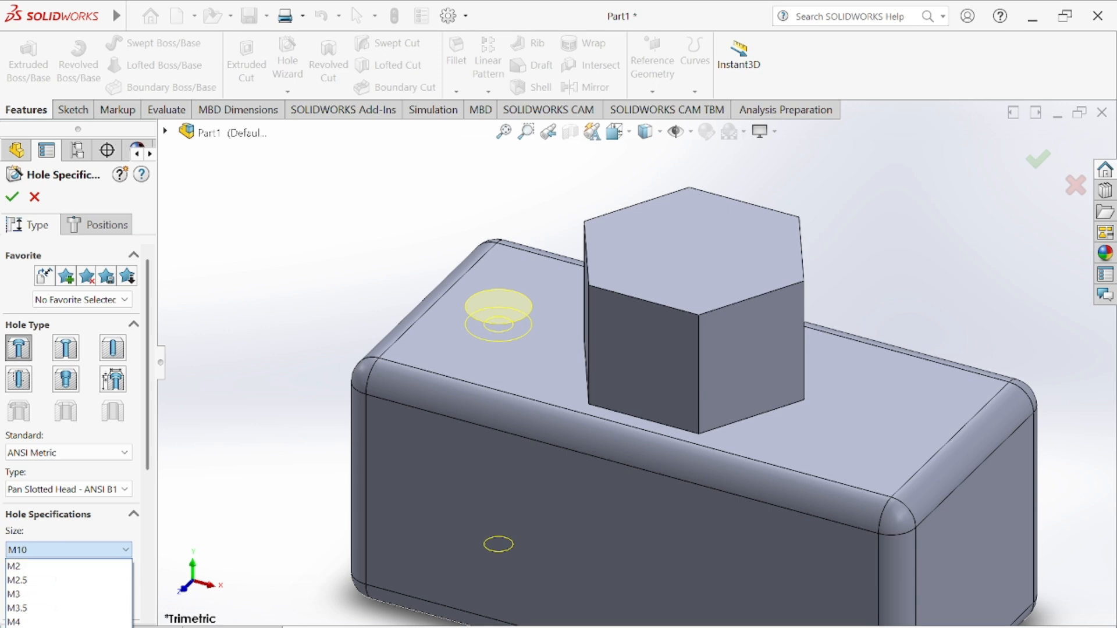
{"action": "left_click", "coordinate": [64, 627]}
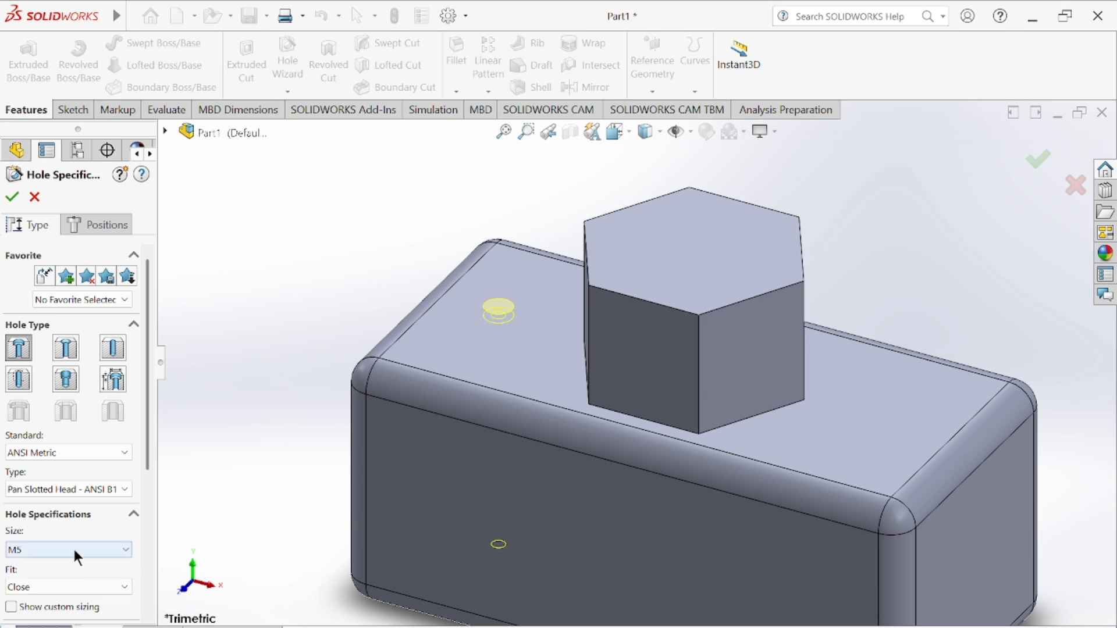
{"action": "scroll", "coordinate": [104, 529], "scroll_direction": "down", "scroll_amount": 3}
{"action": "left_click", "coordinate": [80, 550]}
{"action": "left_click", "coordinate": [64, 592]}
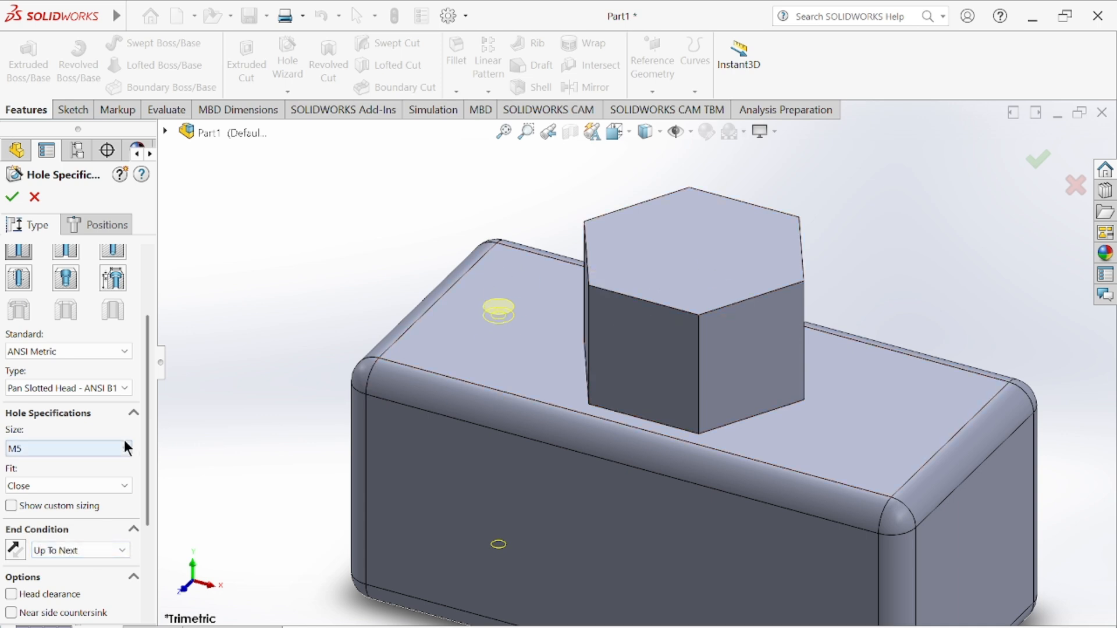
{"action": "left_click", "coordinate": [70, 550]}
{"action": "left_click", "coordinate": [69, 565]}
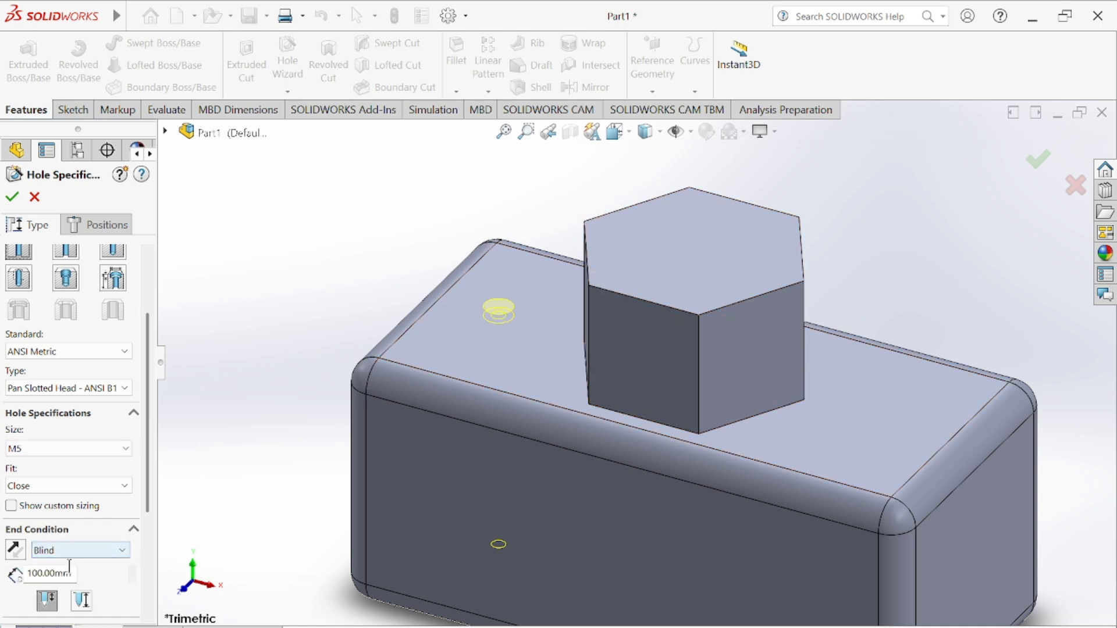
{"action": "left_click", "coordinate": [94, 547]}
{"action": "left_click", "coordinate": [96, 575]}
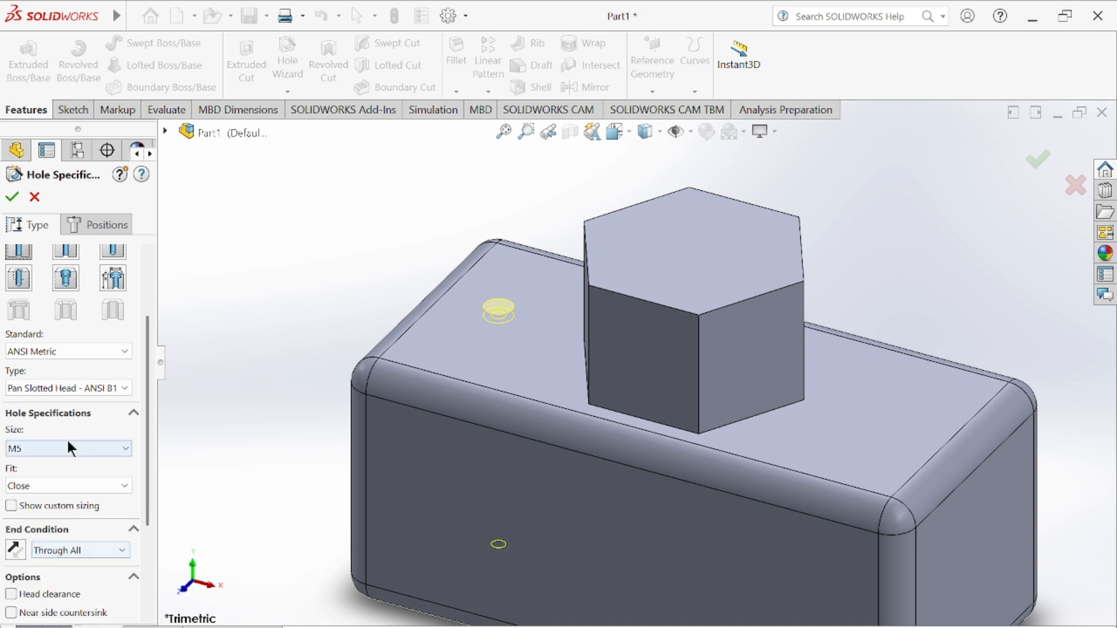
Dimension the hole's centre point 25 mm from the short left edge of the block's upper face
{"action": "left_click", "coordinate": [104, 227]}
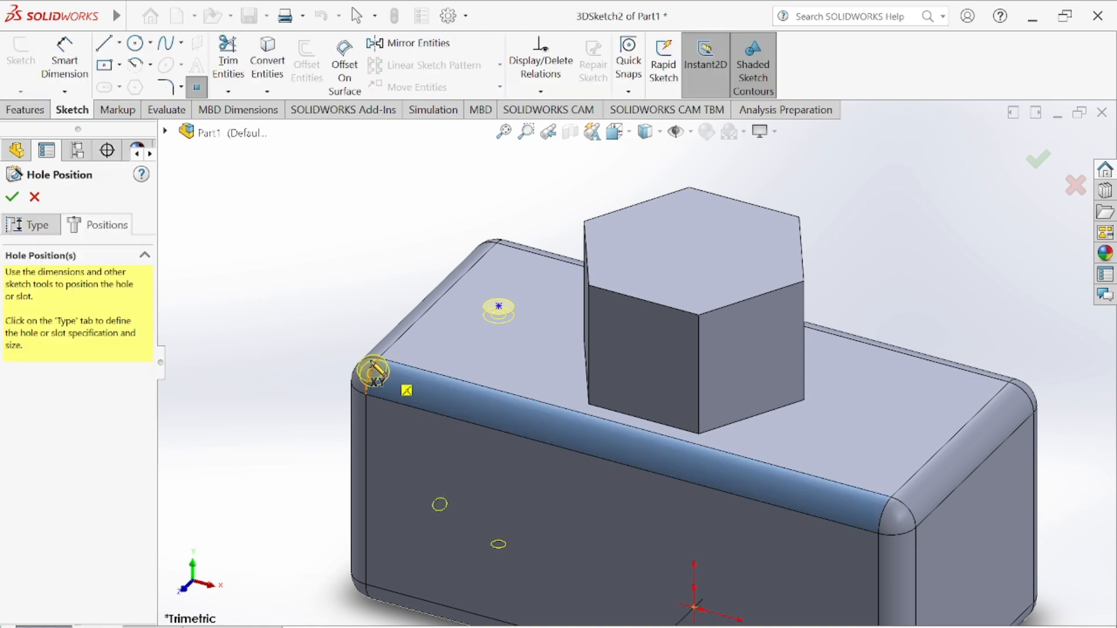
{"action": "left_click", "coordinate": [64, 58]}
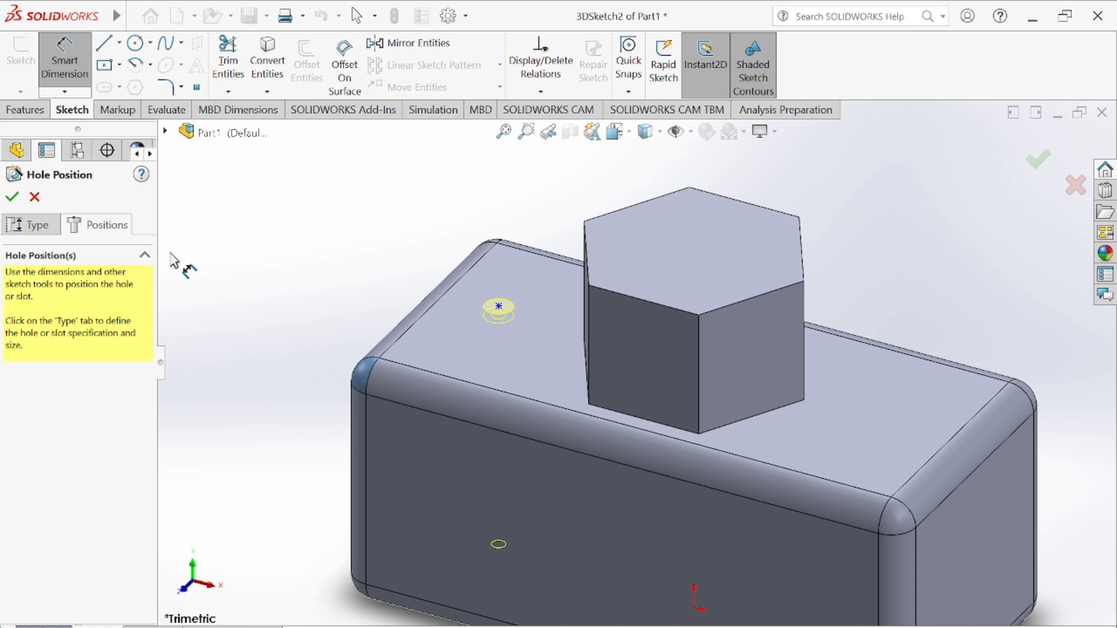
{"action": "left_click", "coordinate": [499, 307]}
{"action": "left_click", "coordinate": [442, 295]}
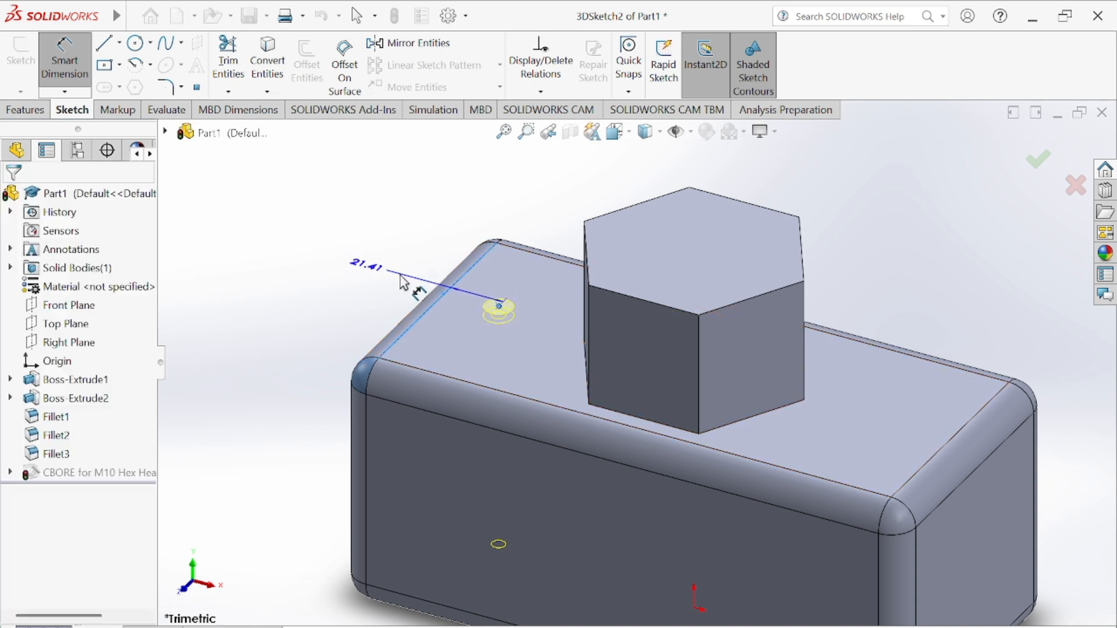
{"action": "left_click", "coordinate": [404, 283]}
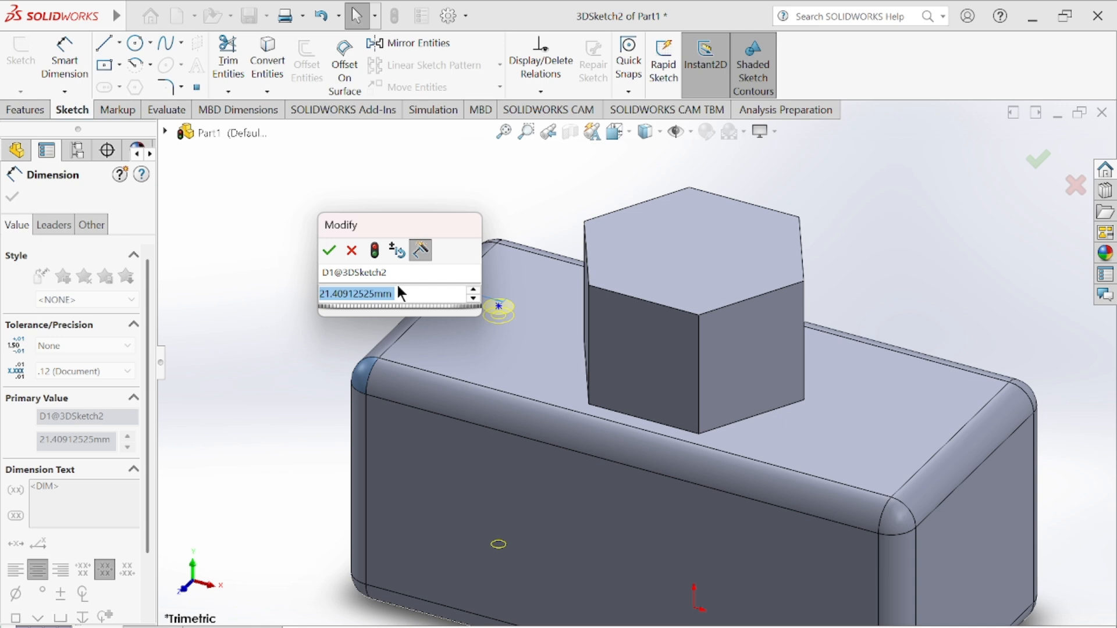
{"action": "type", "text": "25"}
{"action": "key", "text": "Return"}
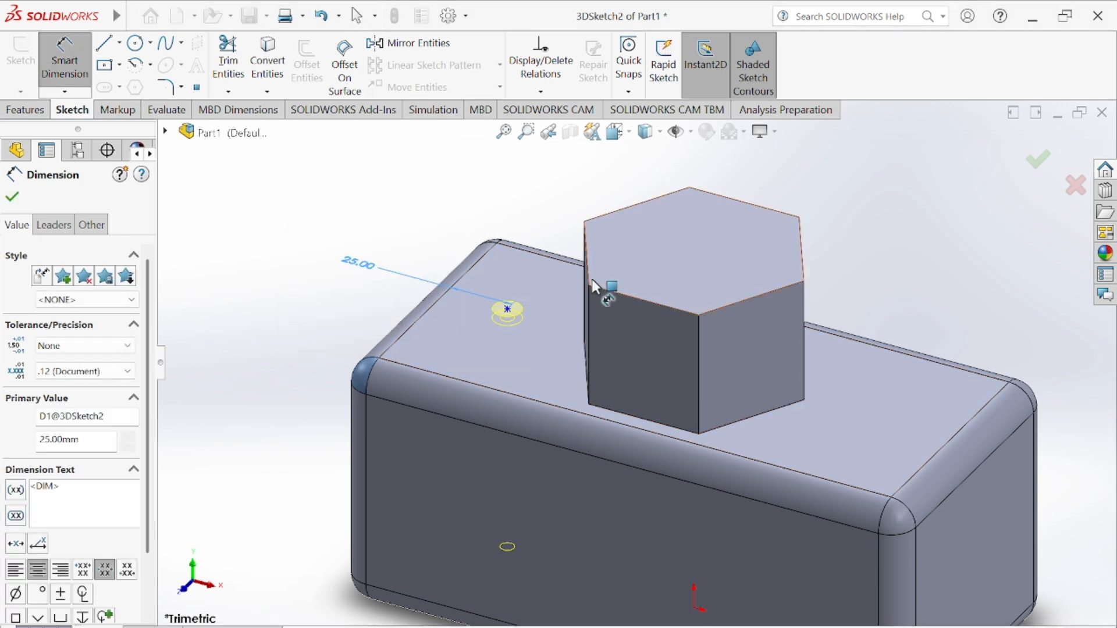
Dimension the hole's centre point 25 mm from the long front edge of the upper face and finish editing the hole
{"action": "left_click", "coordinate": [508, 310]}
{"action": "left_click", "coordinate": [472, 384]}
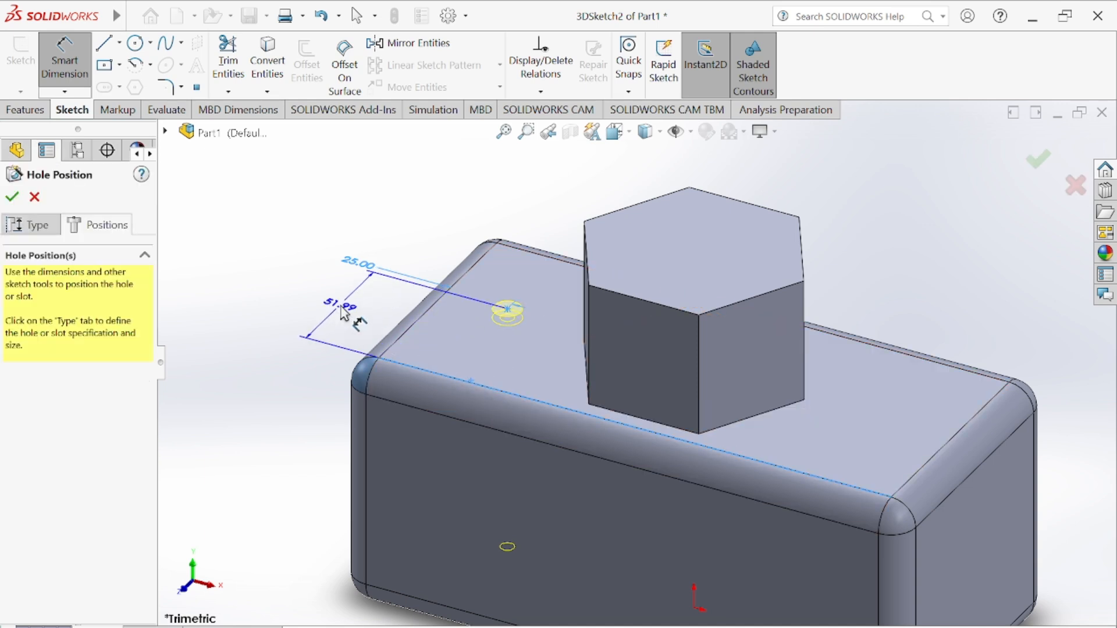
{"action": "left_click", "coordinate": [342, 308]}
{"action": "type", "text": "25"}
{"action": "key", "text": "Return"}
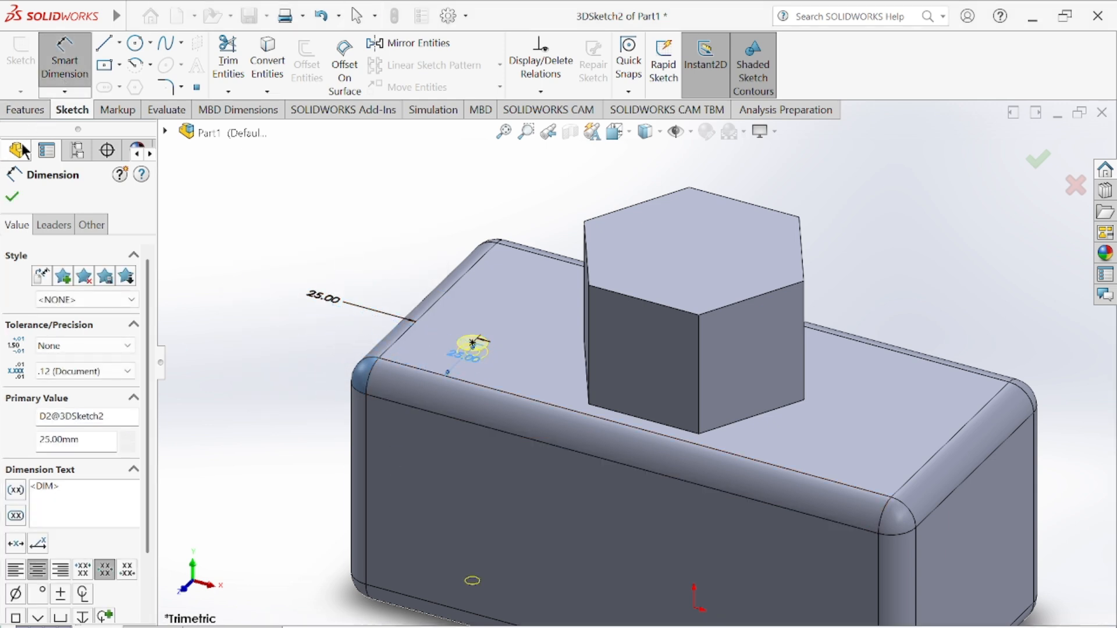
{"action": "left_click", "coordinate": [12, 196]}
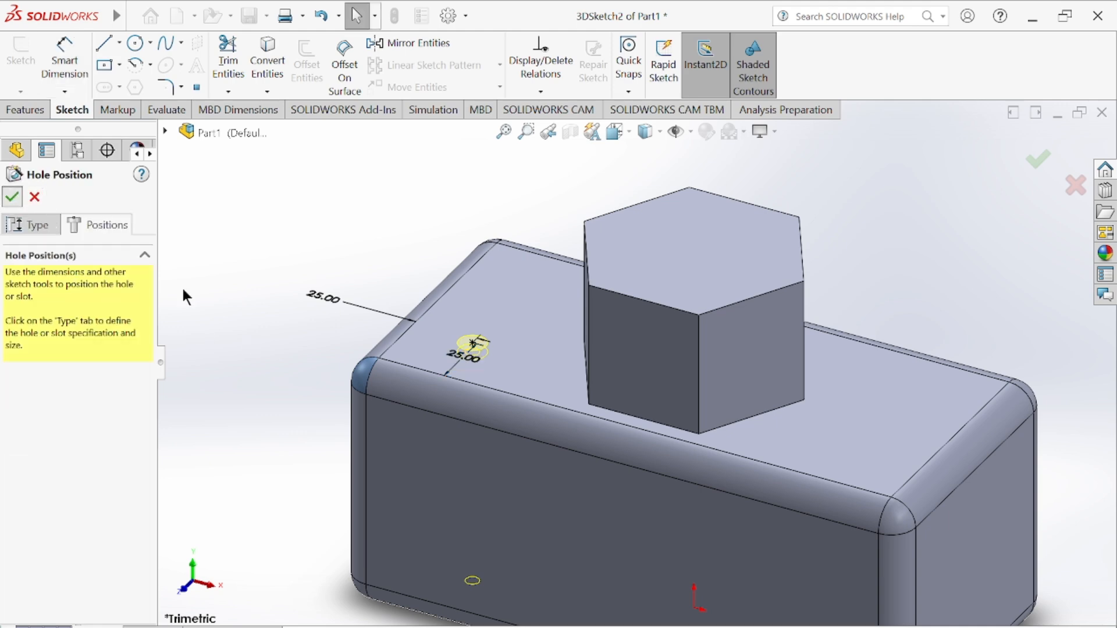
{"action": "key", "text": "Return"}
{"action": "middle_click_drag", "start_coordinate": [288, 348], "coordinate": [308, 271]}
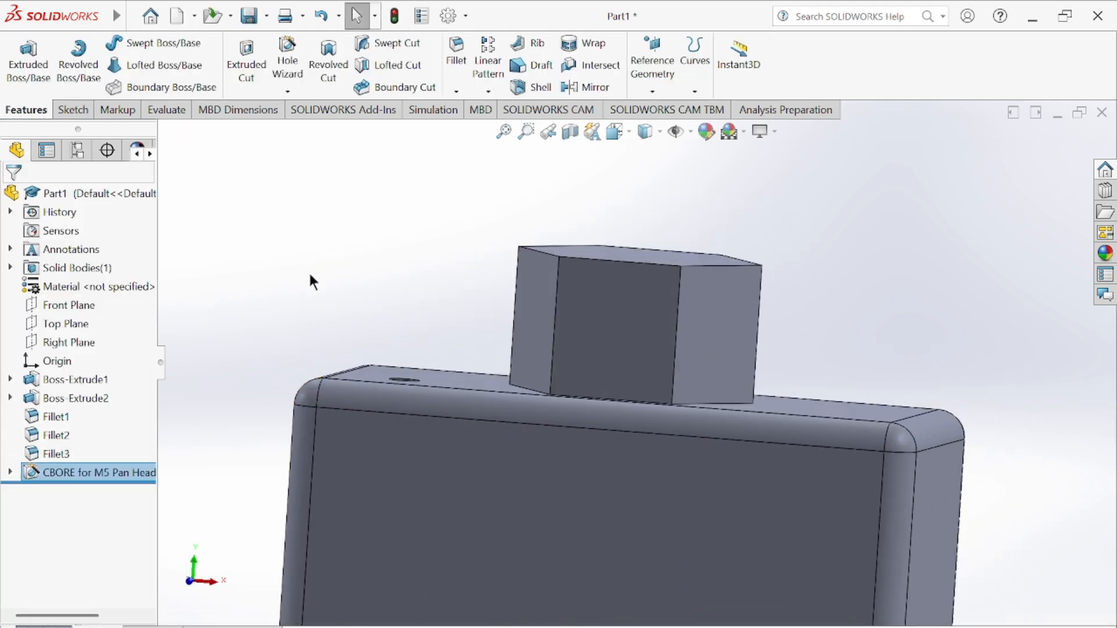
{"action": "middle_click_drag", "start_coordinate": [385, 212], "coordinate": [335, 381]}
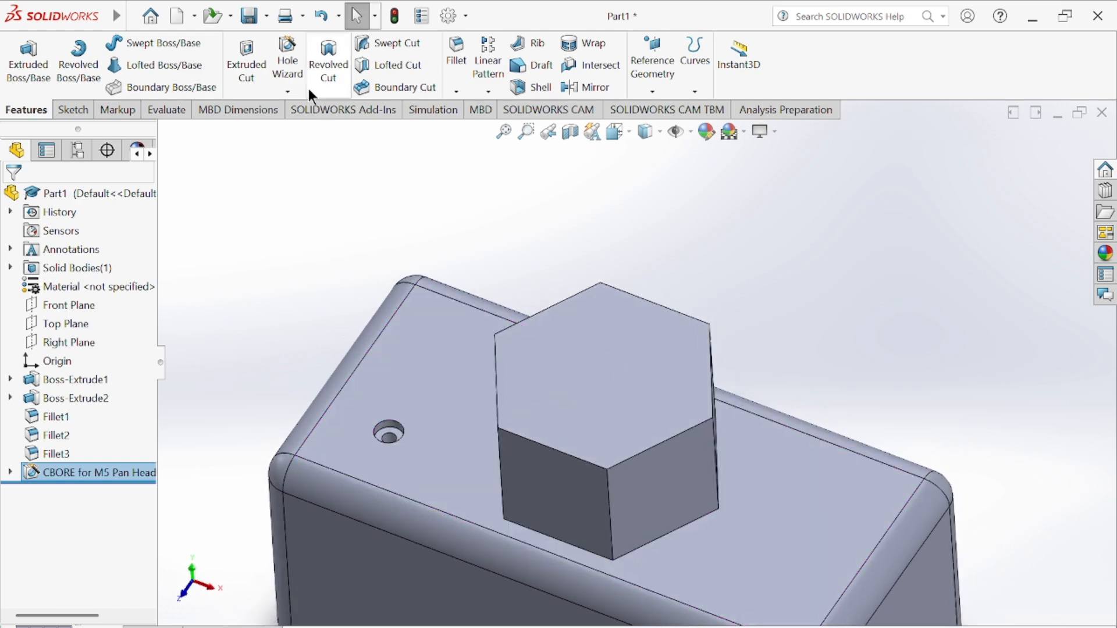
Start an Advanced Hole with the far side enabled and assign the hexagonal boss's top face as the near-side face
{"action": "left_click", "coordinate": [290, 92]}
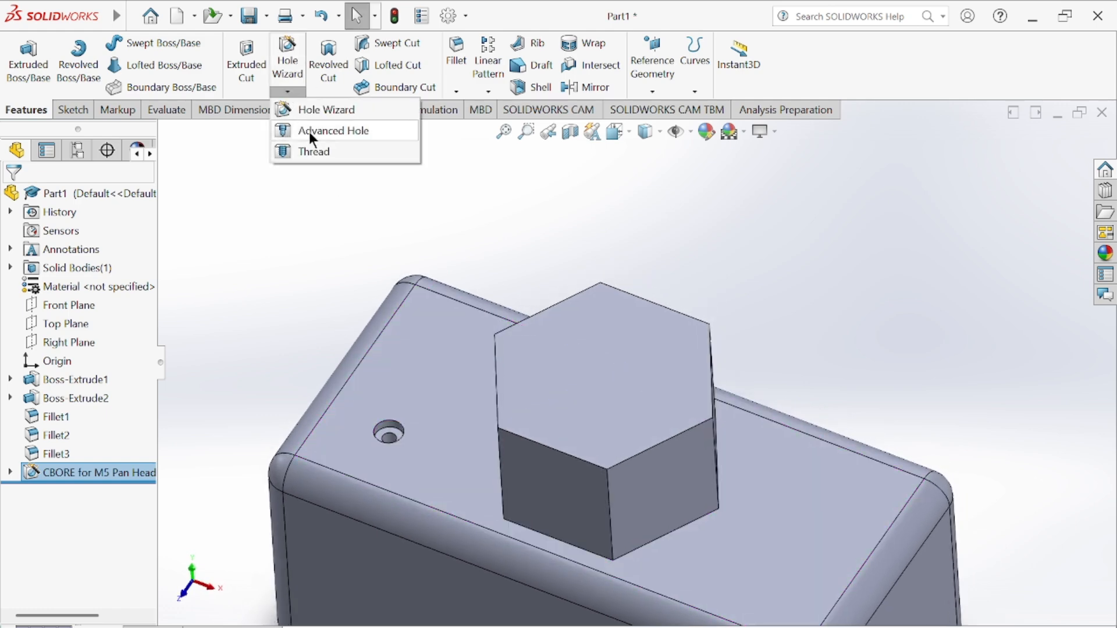
{"action": "left_click", "coordinate": [377, 138]}
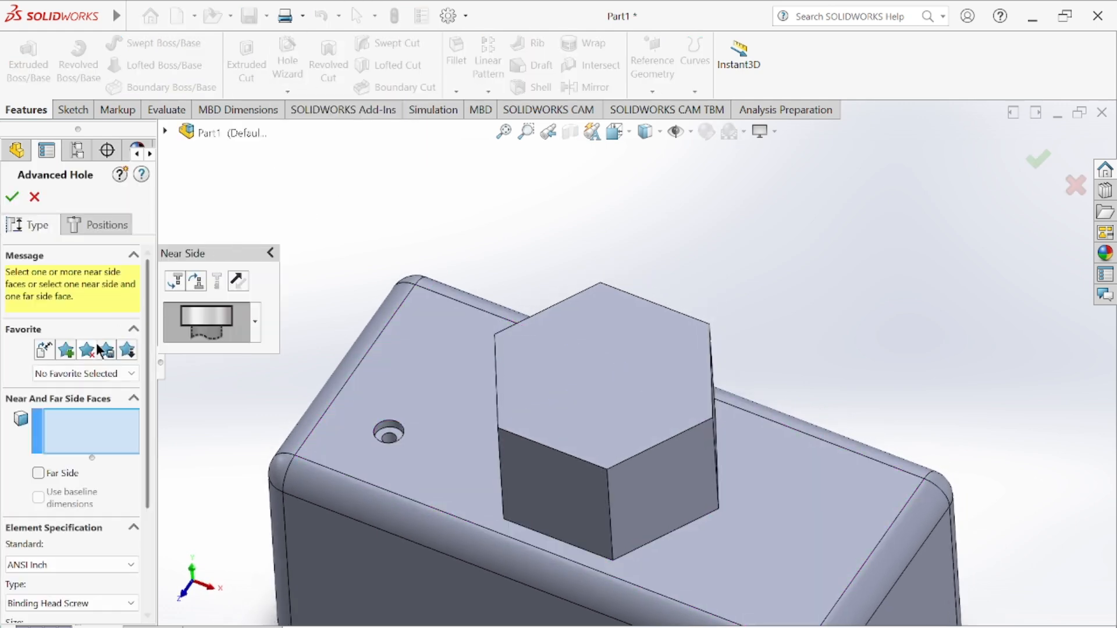
{"action": "scroll", "coordinate": [312, 424], "scroll_direction": "up", "scroll_amount": 2}
{"action": "scroll", "coordinate": [314, 424], "scroll_direction": "down", "scroll_amount": 2}
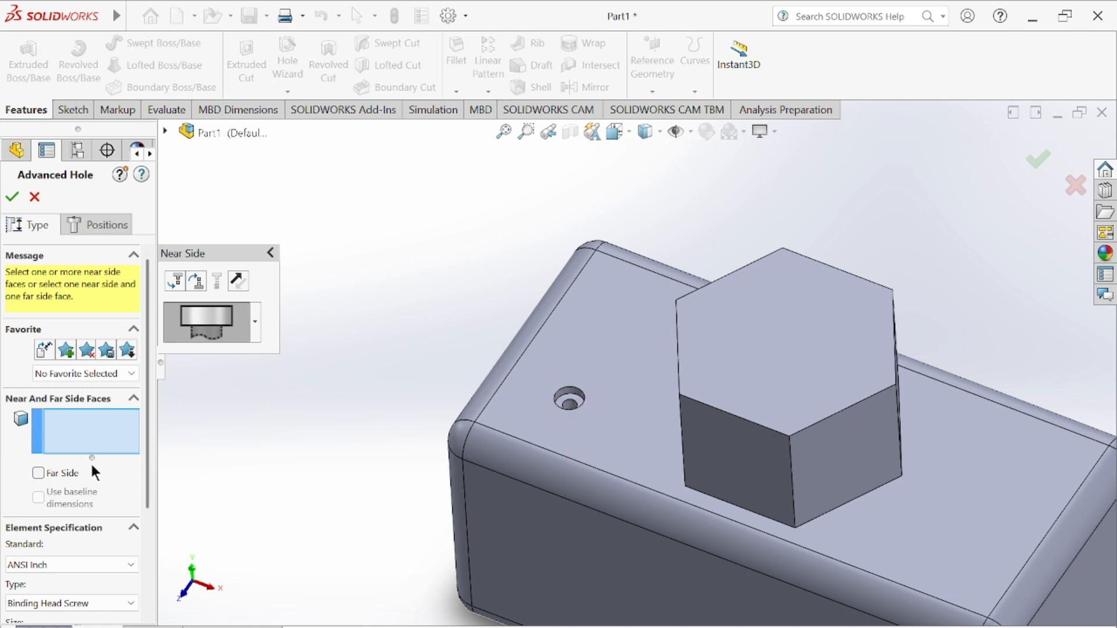
{"action": "scroll", "coordinate": [90, 462], "scroll_direction": "down", "scroll_amount": 3}
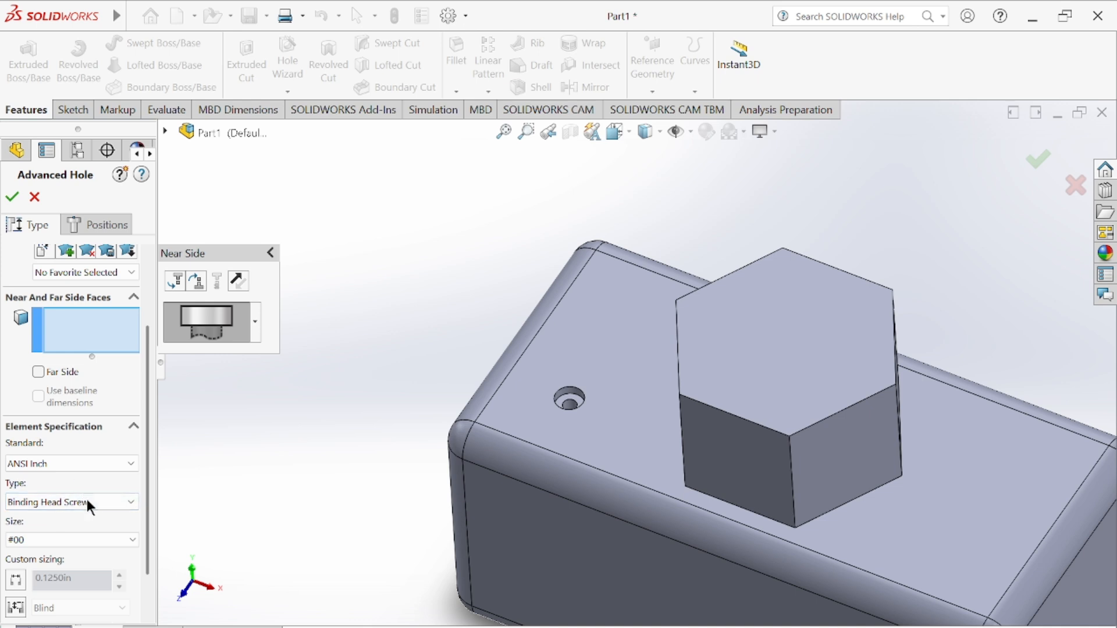
{"action": "left_click", "coordinate": [88, 501]}
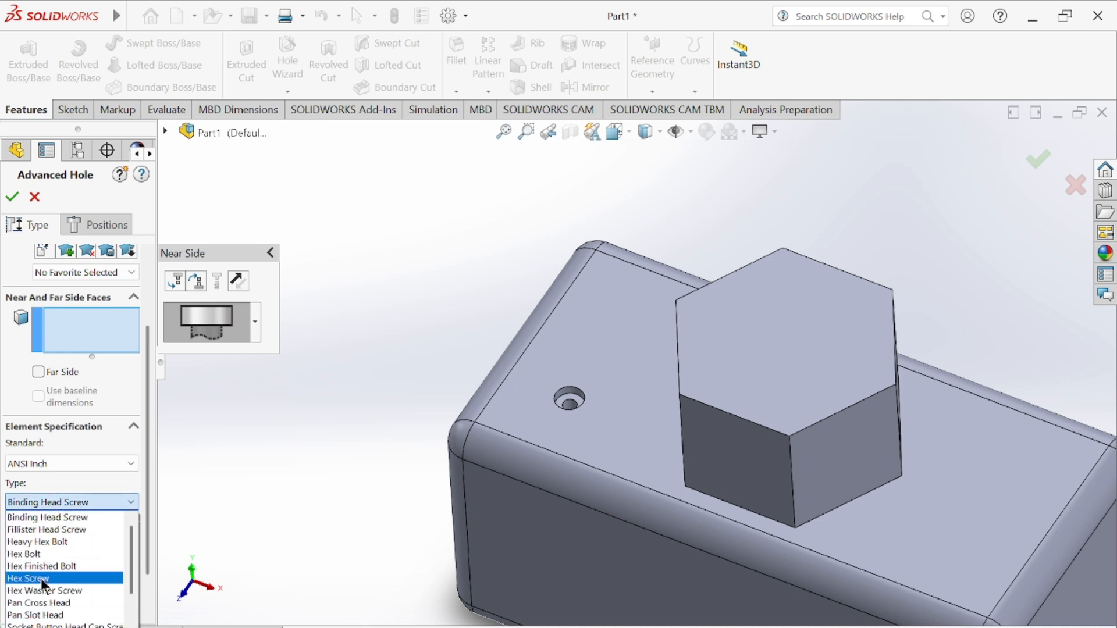
{"action": "left_click", "coordinate": [74, 470]}
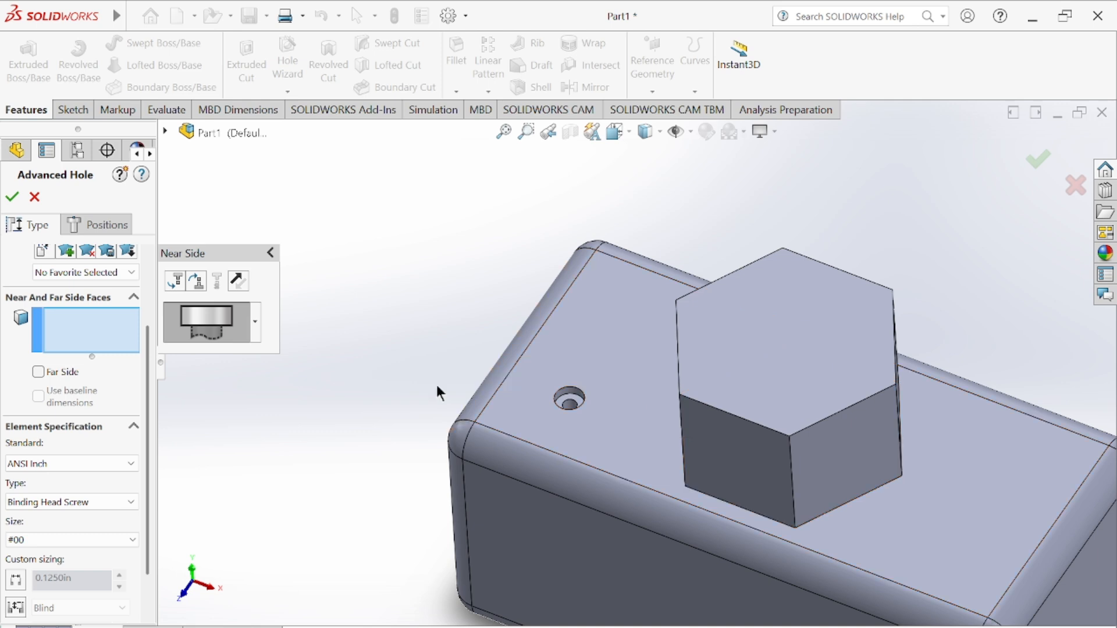
{"action": "left_click", "coordinate": [37, 372]}
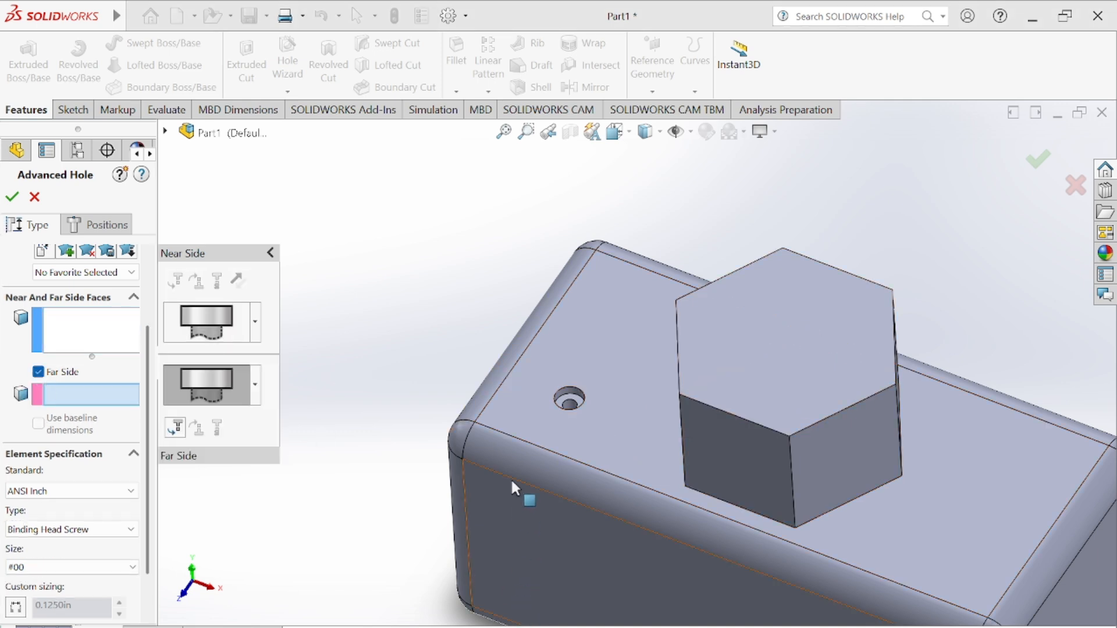
{"action": "left_click", "coordinate": [84, 332]}
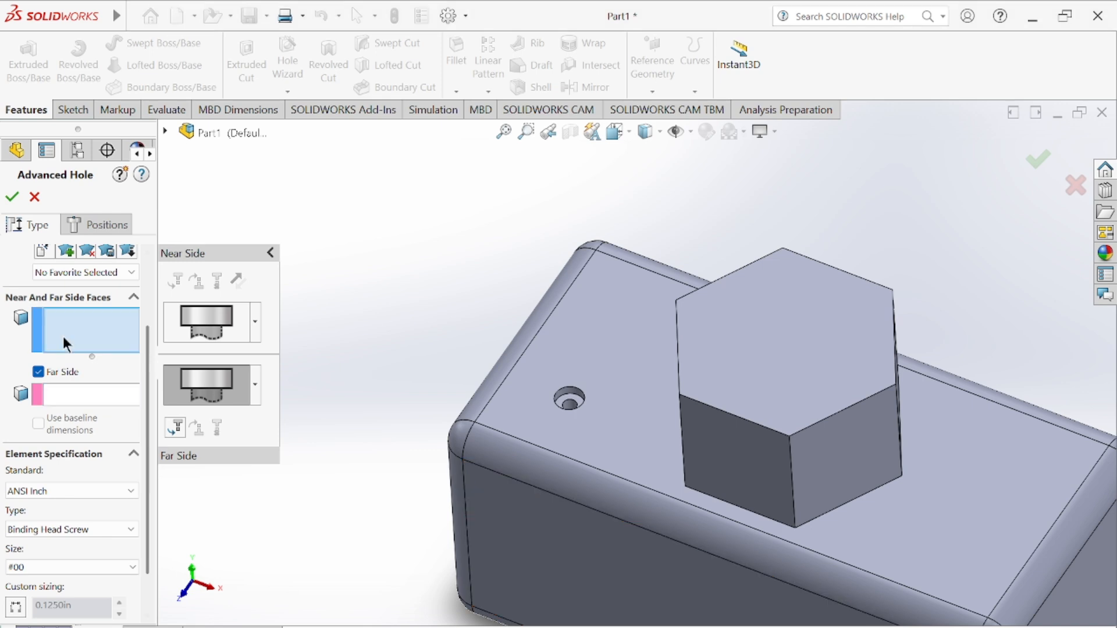
{"action": "left_click", "coordinate": [795, 326]}
{"action": "scroll", "coordinate": [695, 571], "scroll_direction": "down", "scroll_amount": 2}
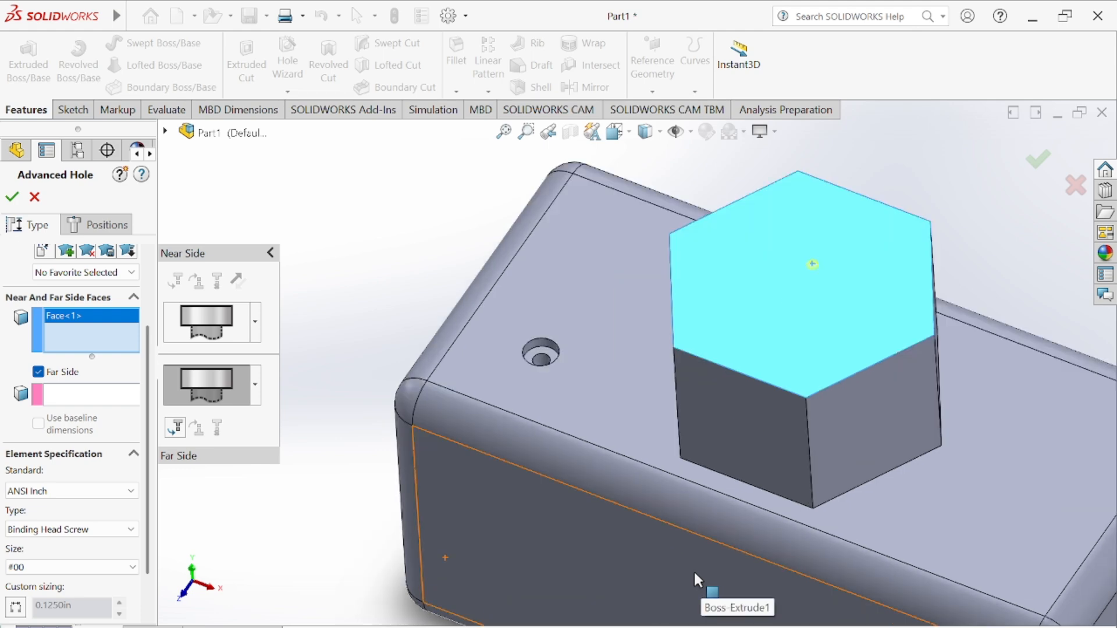
Enable baseline dimensions and the far side, and assign the block's bottom face as the Advanced Hole's far-side face
{"action": "scroll", "coordinate": [696, 555], "scroll_direction": "up", "scroll_amount": 3}
{"action": "scroll", "coordinate": [695, 552], "scroll_direction": "up", "scroll_amount": 1}
{"action": "middle_click_drag", "start_coordinate": [694, 552], "coordinate": [675, 349]}
{"action": "left_click", "coordinate": [727, 454]}
{"action": "key", "text": "Delete"}
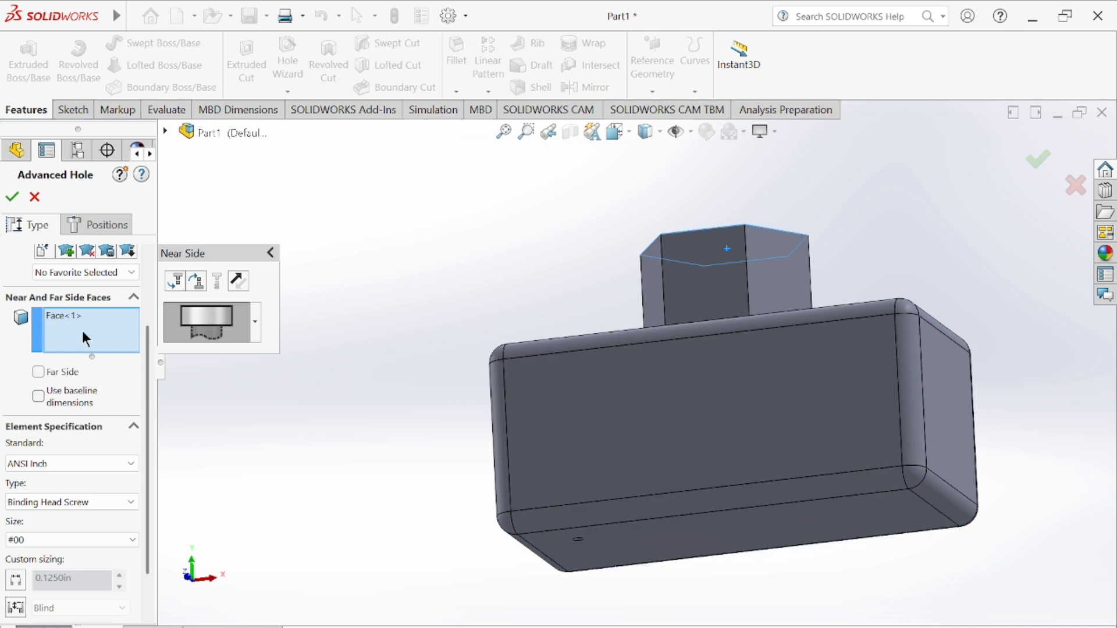
{"action": "left_click", "coordinate": [39, 371]}
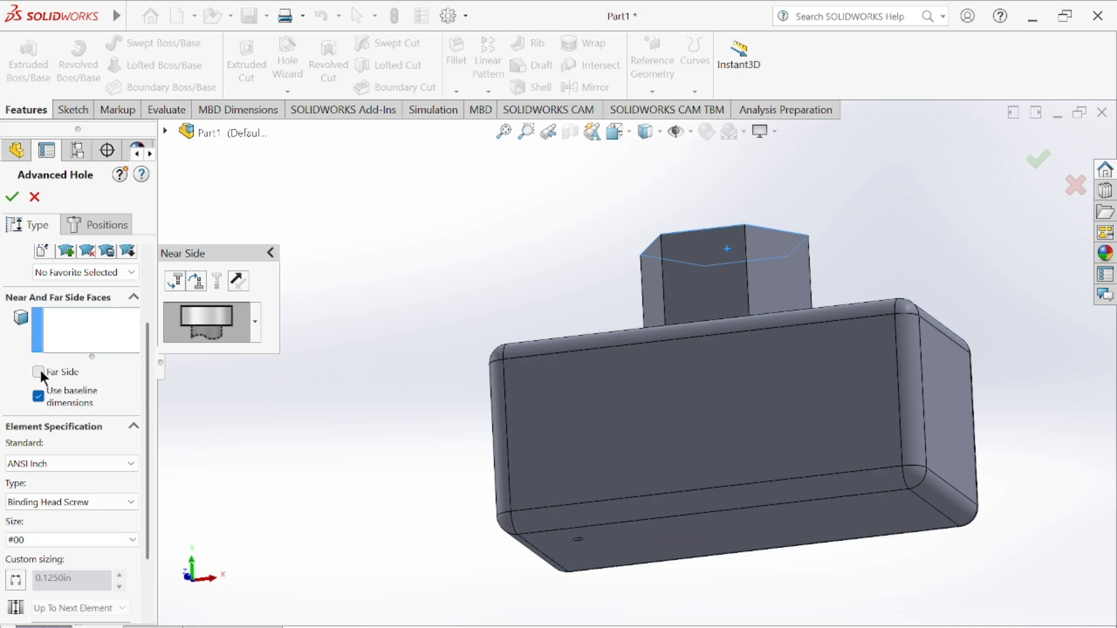
{"action": "left_click", "coordinate": [692, 533]}
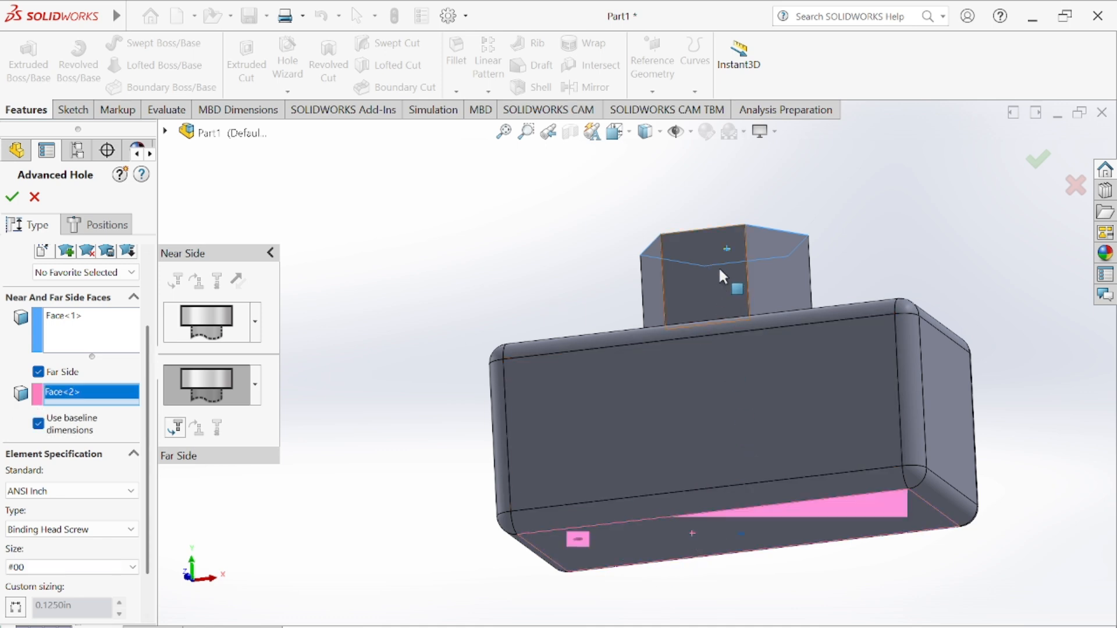
{"action": "scroll", "coordinate": [745, 541], "scroll_direction": "down", "scroll_amount": 3}
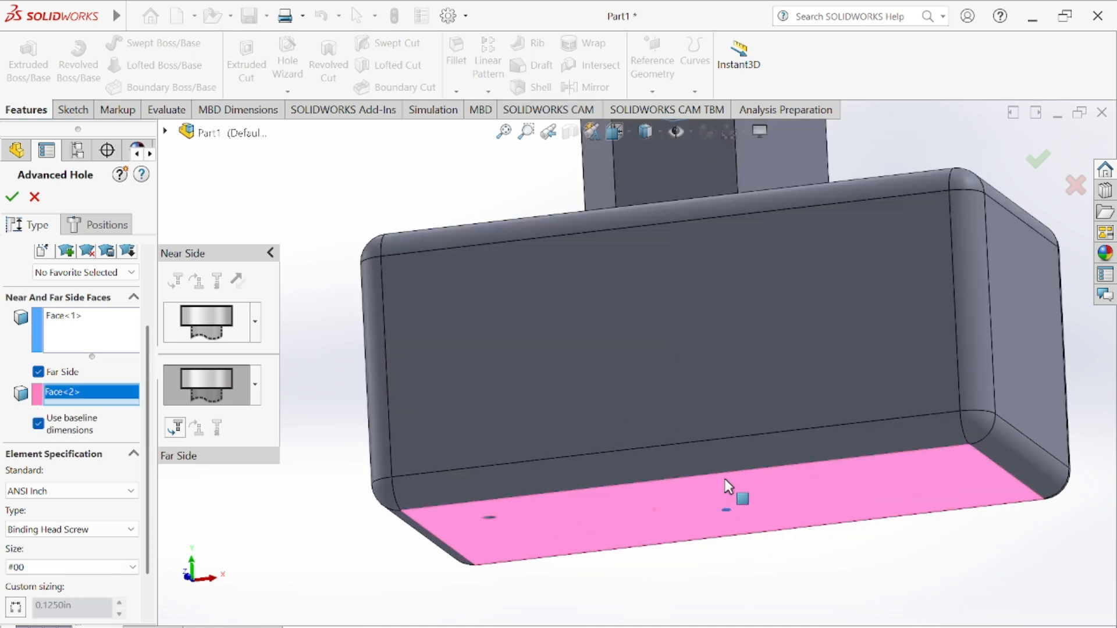
{"action": "scroll", "coordinate": [727, 486], "scroll_direction": "up", "scroll_amount": 3}
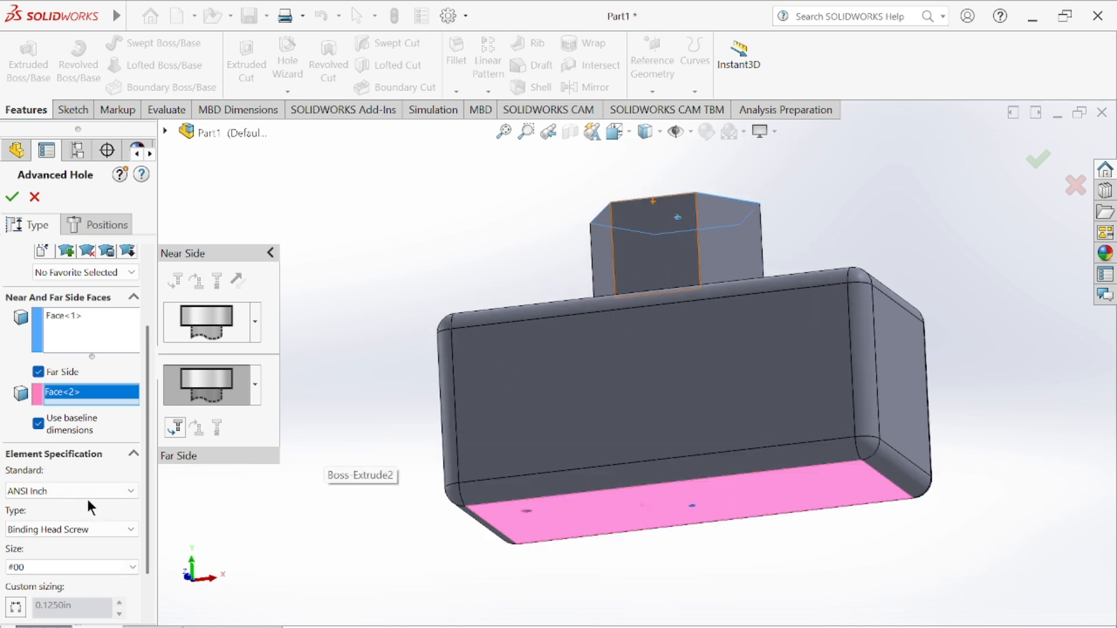
Set the Advanced Hole's far-side element to an ANSI Inch Hex Bolt in size 1/4 and proceed to hole positioning
{"action": "scroll", "coordinate": [87, 499], "scroll_direction": "down", "scroll_amount": 2}
{"action": "left_click", "coordinate": [89, 516]}
{"action": "left_click", "coordinate": [79, 579]}
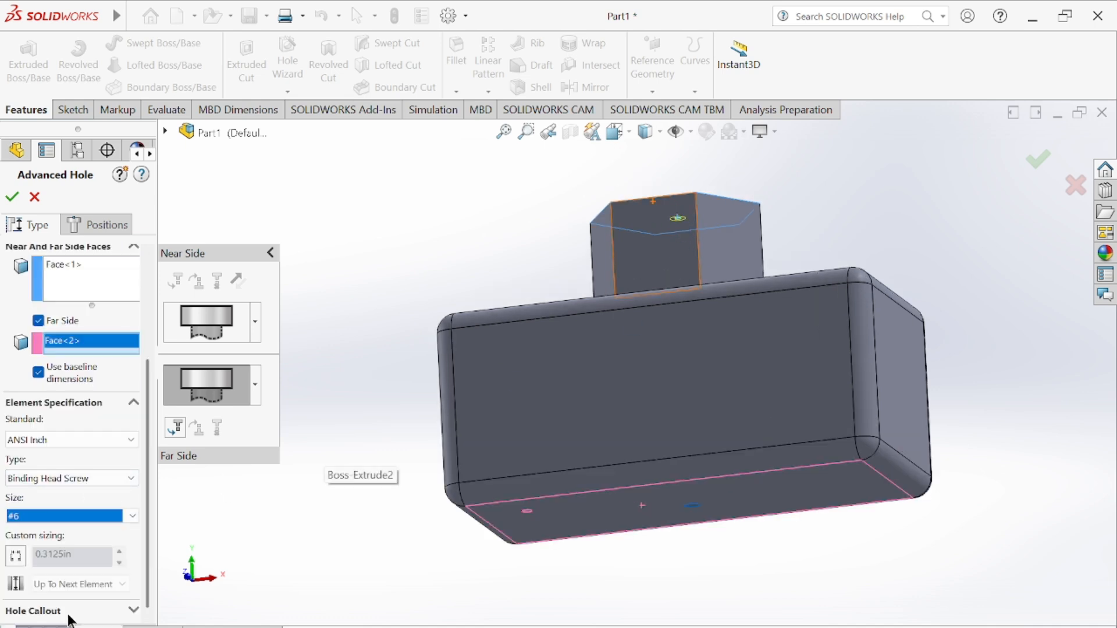
{"action": "left_click", "coordinate": [121, 517]}
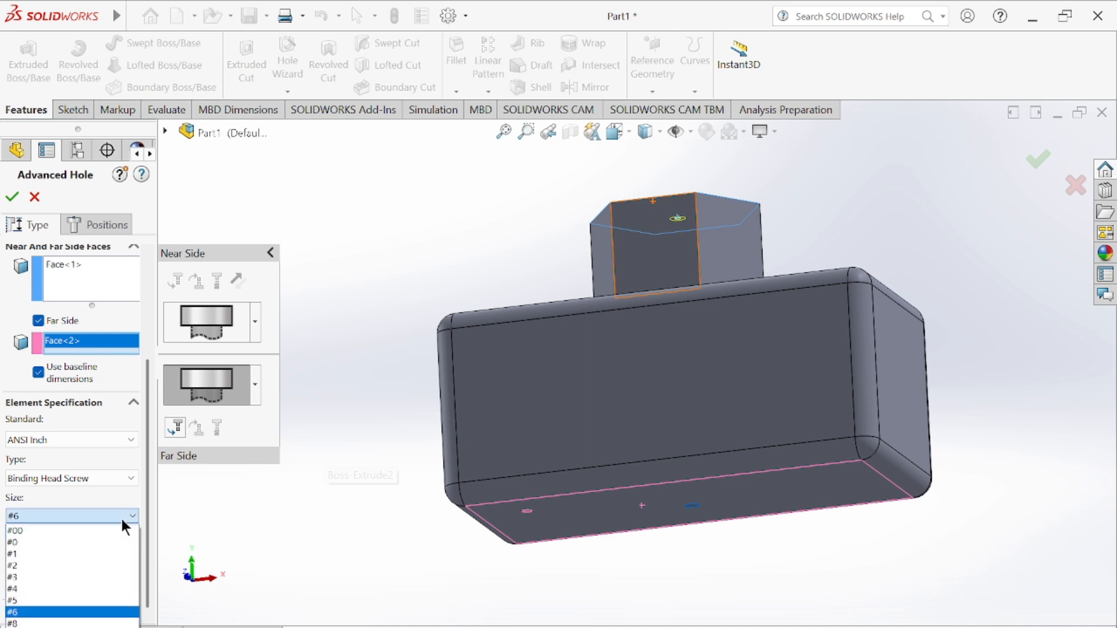
{"action": "left_click", "coordinate": [75, 627]}
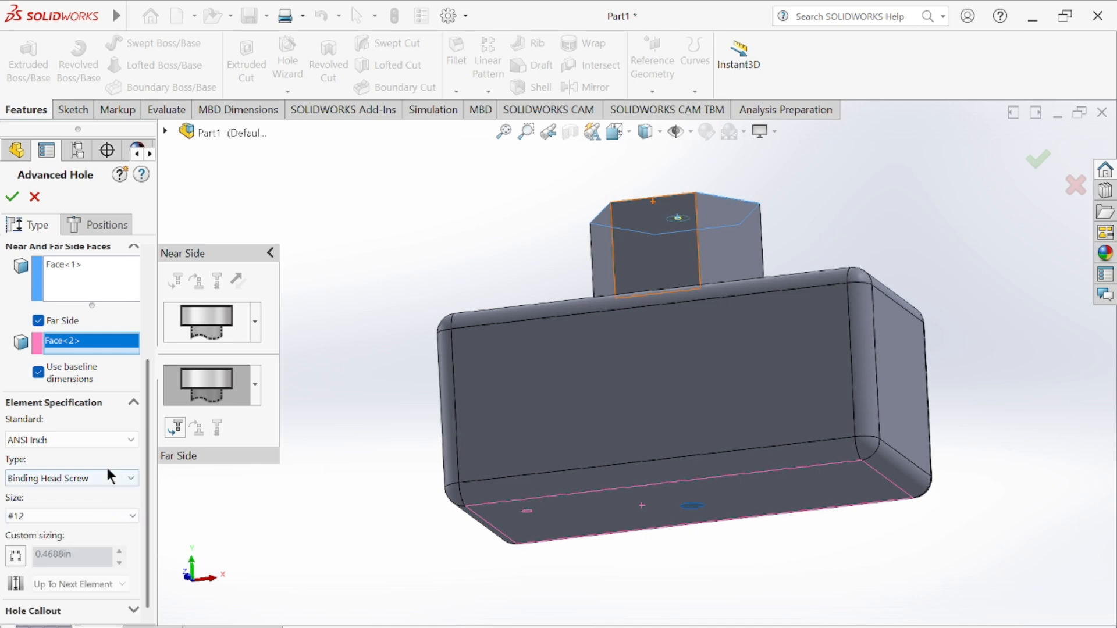
{"action": "left_click", "coordinate": [115, 478]}
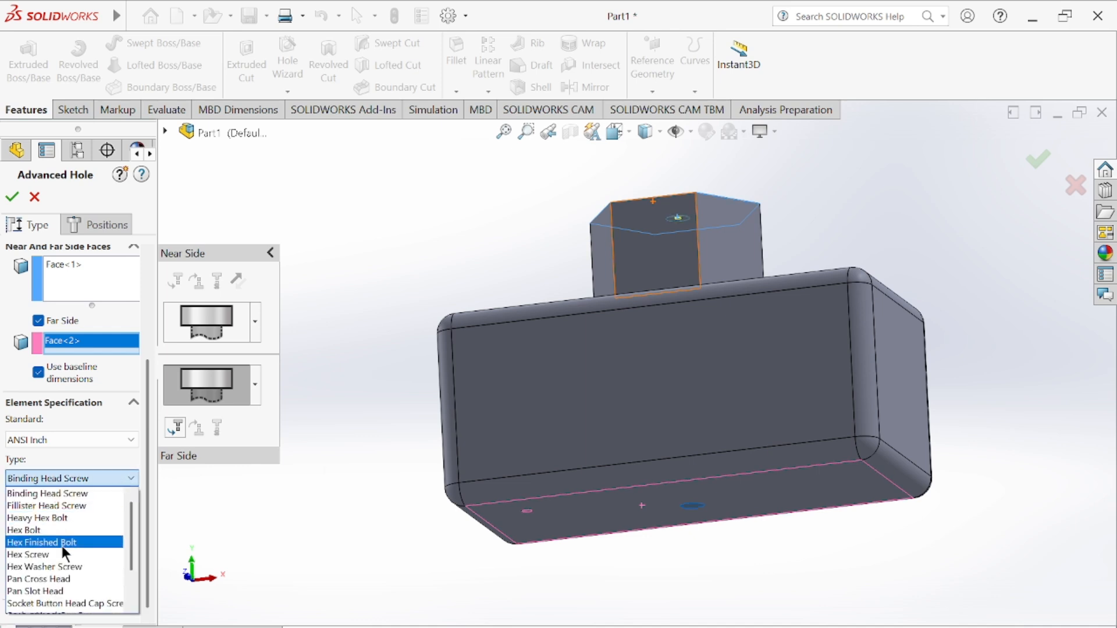
{"action": "left_click", "coordinate": [45, 532]}
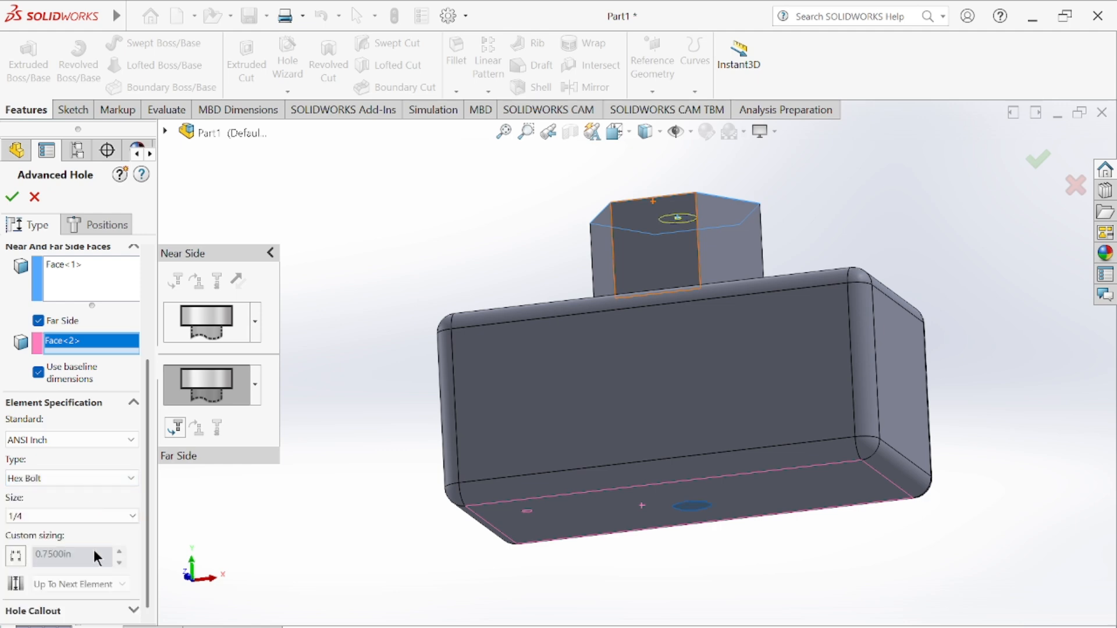
{"action": "left_click", "coordinate": [114, 224]}
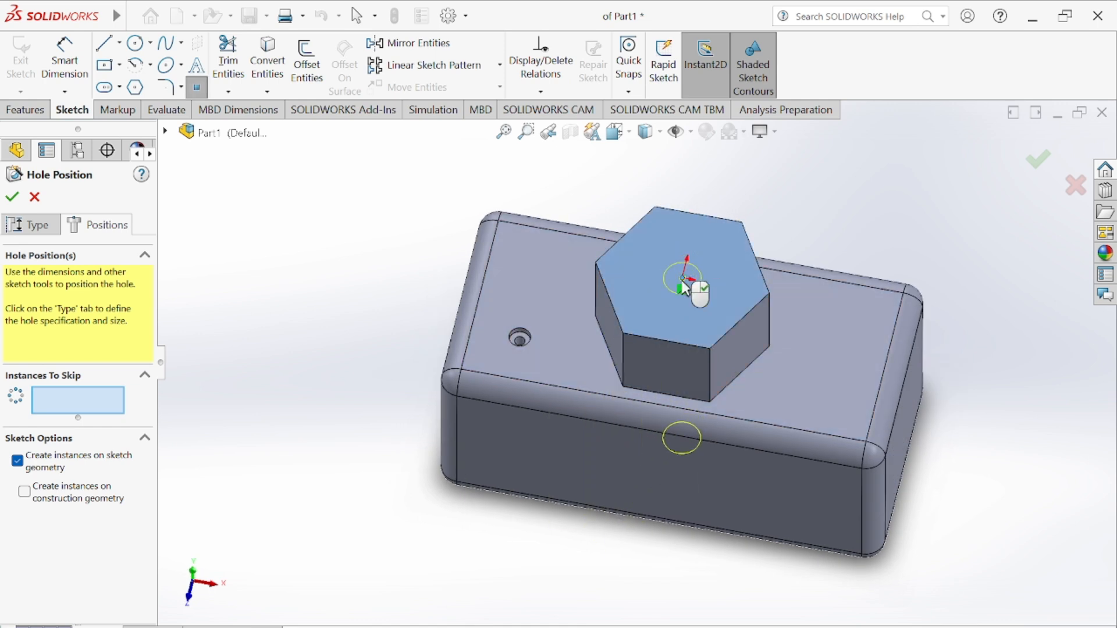
{"action": "left_click", "coordinate": [64, 61]}
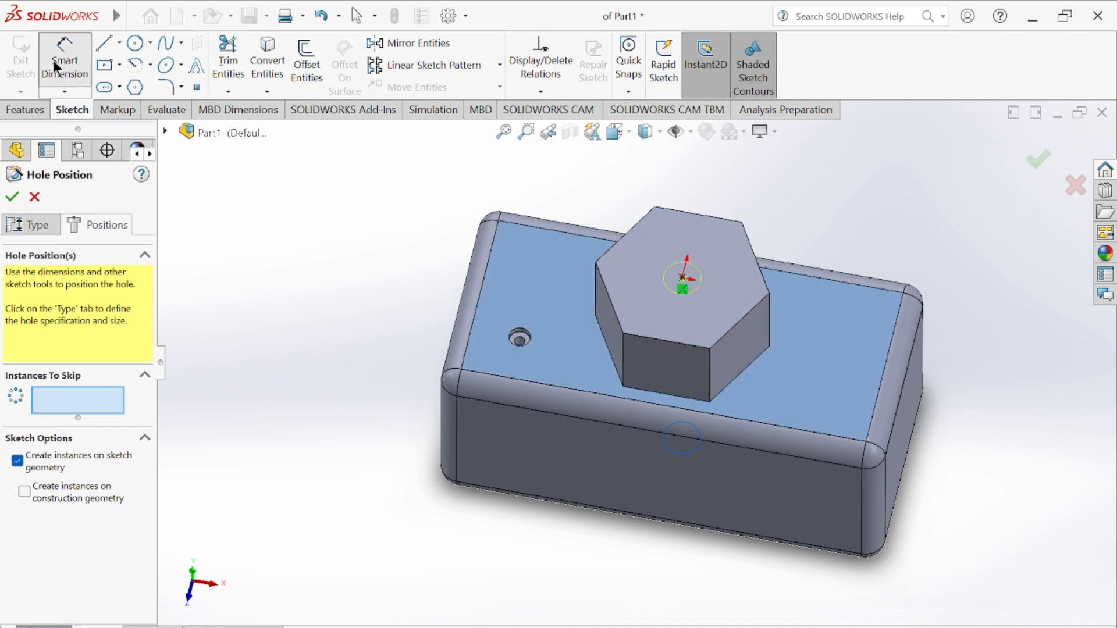
{"action": "left_click", "coordinate": [683, 282]}
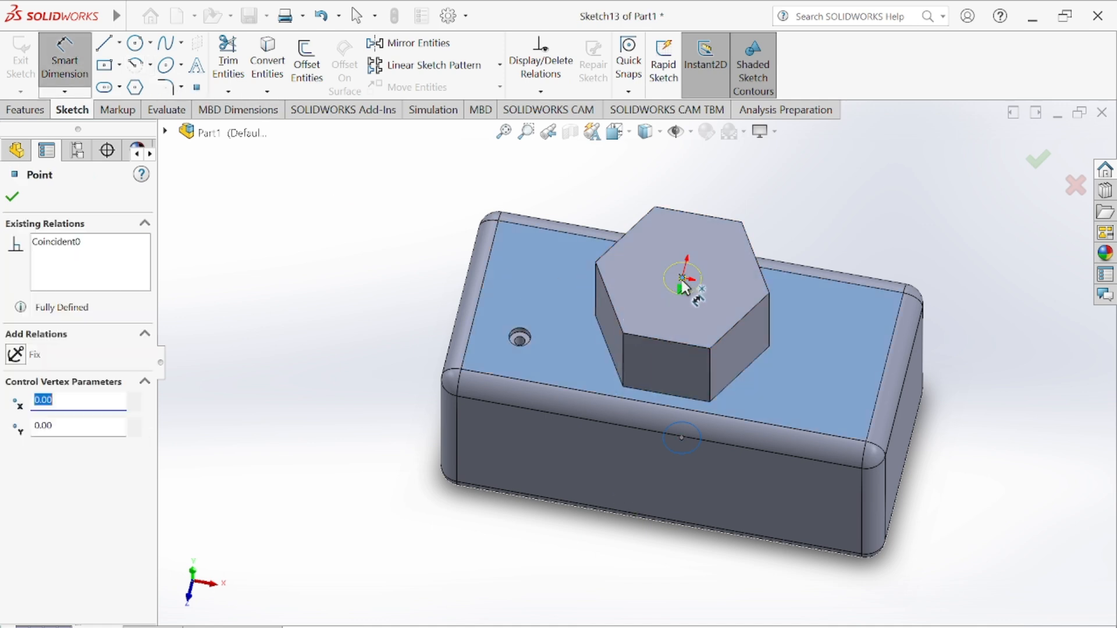
{"action": "left_click", "coordinate": [669, 340]}
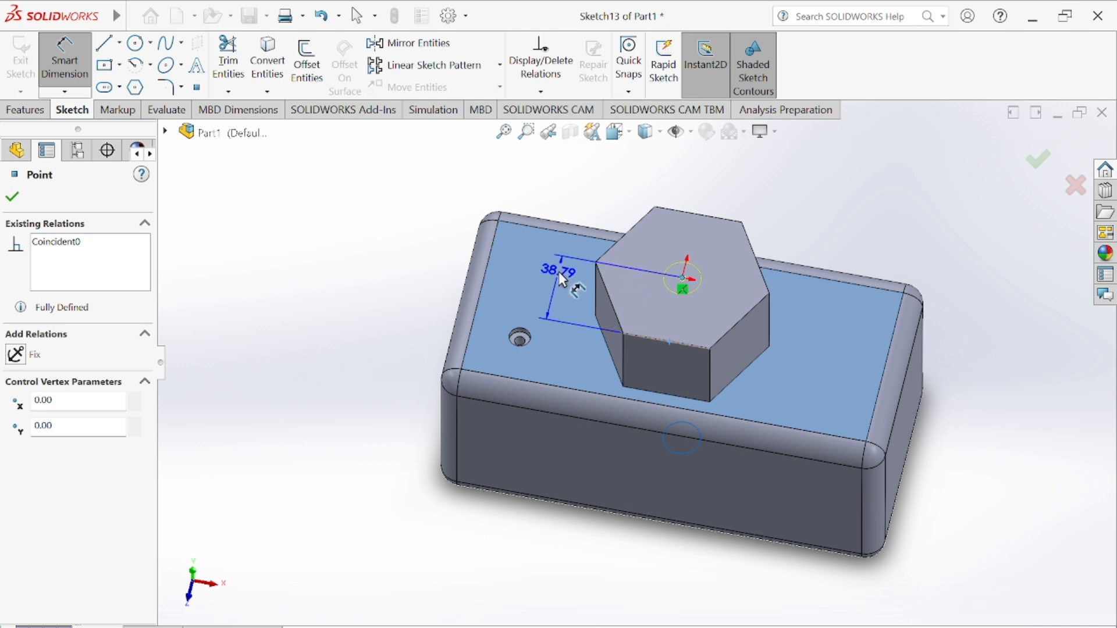
{"action": "left_click", "coordinate": [65, 61]}
Keep the hole point on the origin at the hexagonal boss's centre and finish the Advanced Hole
{"action": "scroll", "coordinate": [669, 279], "scroll_direction": "down", "scroll_amount": 2}
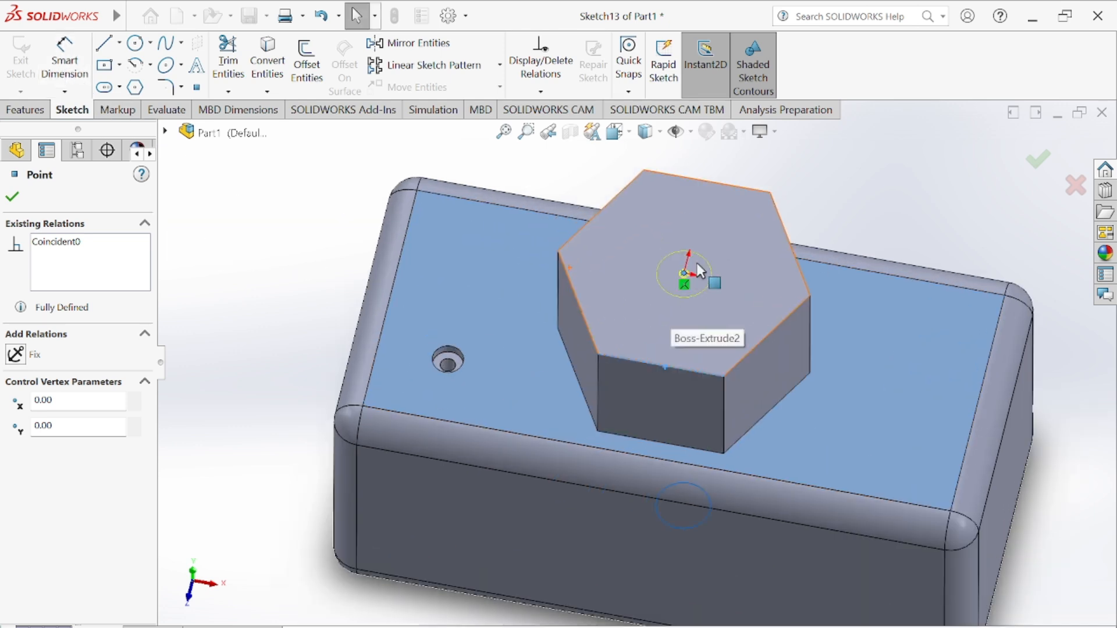
{"action": "left_click", "coordinate": [15, 203]}
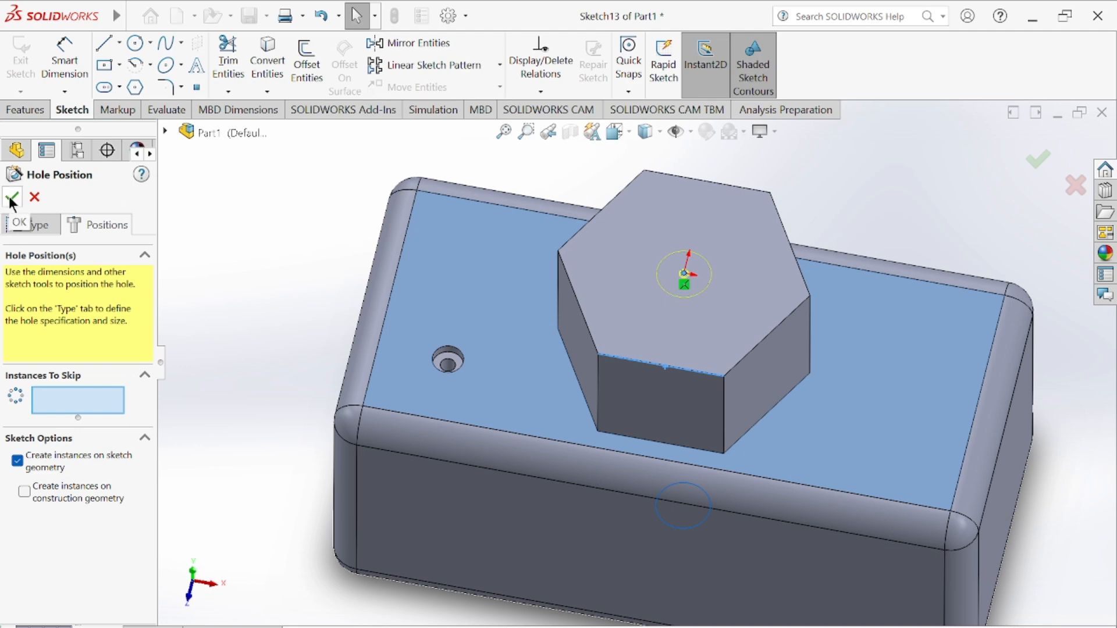
{"action": "left_click", "coordinate": [11, 200]}
Examine the Advanced Hole's openings on the hexagonal boss and on the block's underside
{"action": "middle_click_drag", "start_coordinate": [636, 295], "coordinate": [674, 203]}
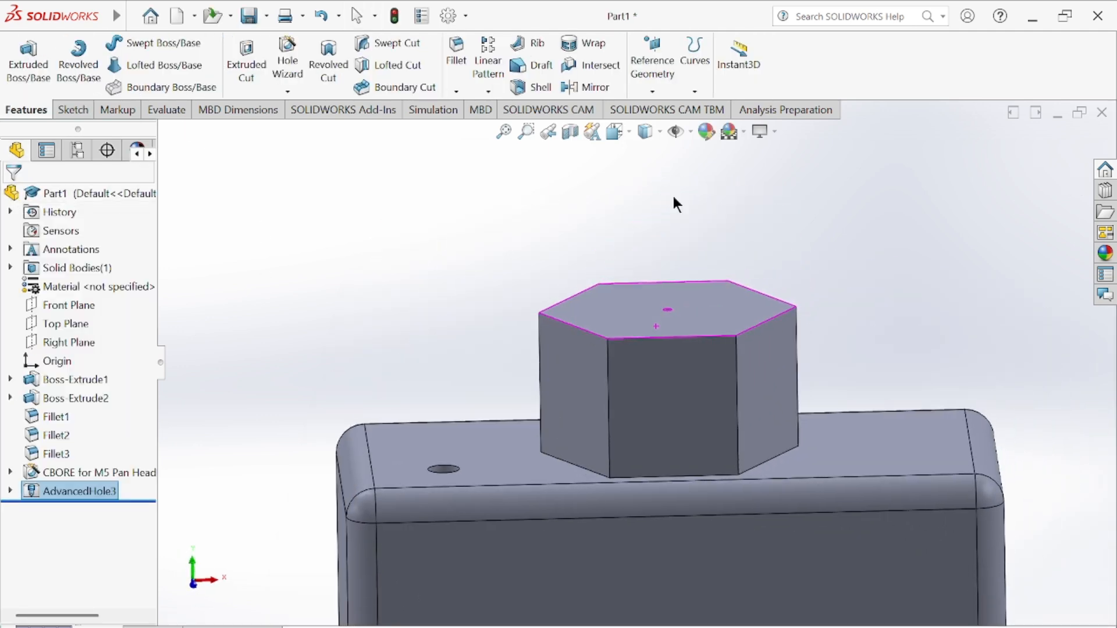
{"action": "scroll", "coordinate": [673, 331], "scroll_direction": "up", "scroll_amount": 4}
{"action": "middle_click_drag", "start_coordinate": [654, 422], "coordinate": [623, 203]}
{"action": "scroll", "coordinate": [633, 369], "scroll_direction": "up", "scroll_amount": 1}
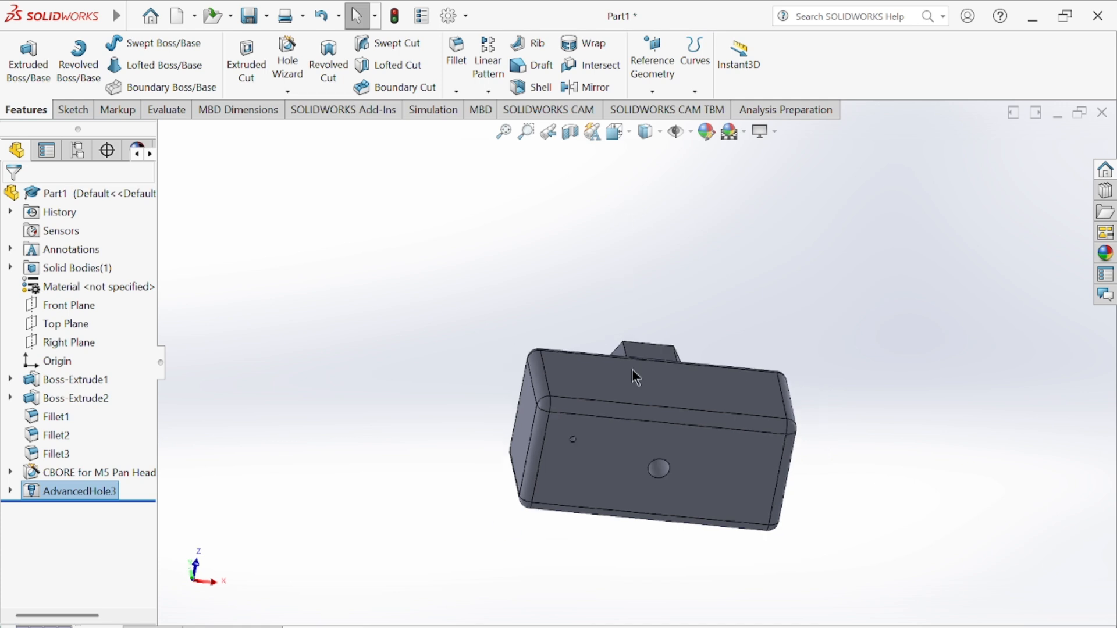
{"action": "middle_click_drag", "start_coordinate": [637, 377], "coordinate": [638, 314]}
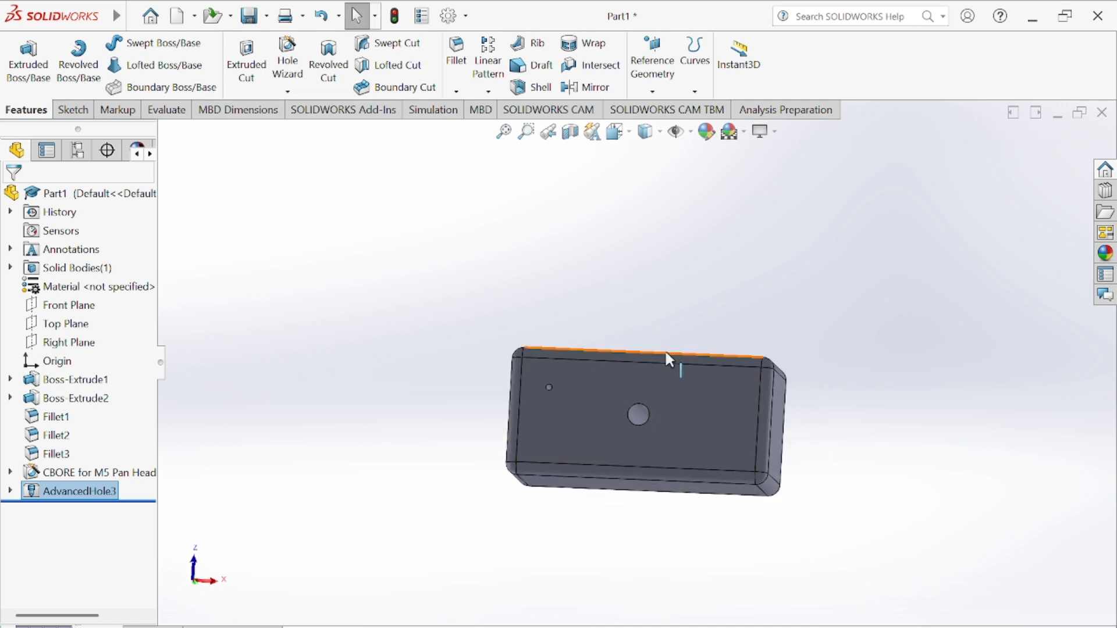
{"action": "middle_click_drag", "start_coordinate": [680, 366], "coordinate": [649, 398]}
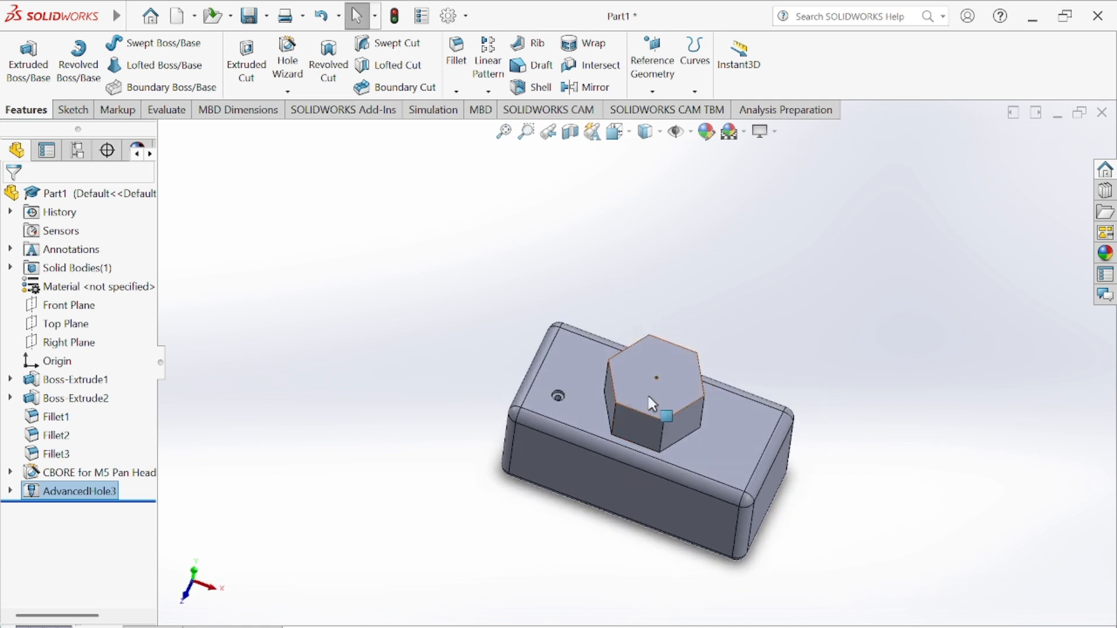
{"action": "scroll", "coordinate": [673, 377], "scroll_direction": "down", "scroll_amount": 3}
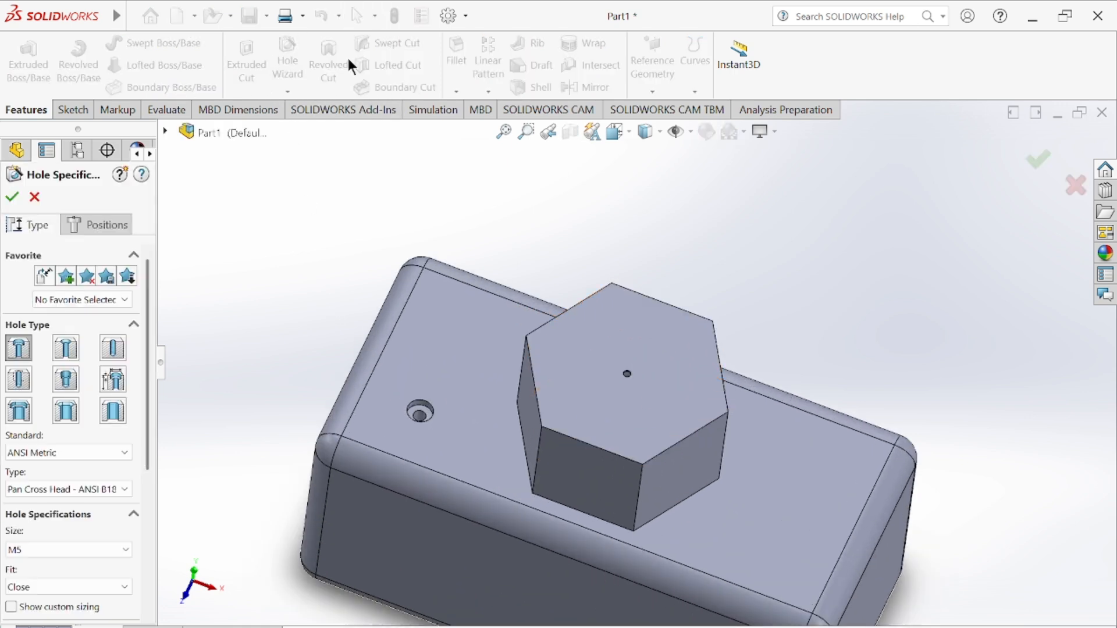
Start a Thread feature and specify a Metric Die thread of size M16x2.0 for the hole beside the boss
{"action": "left_click", "coordinate": [11, 196]}
{"action": "left_click", "coordinate": [288, 92]}
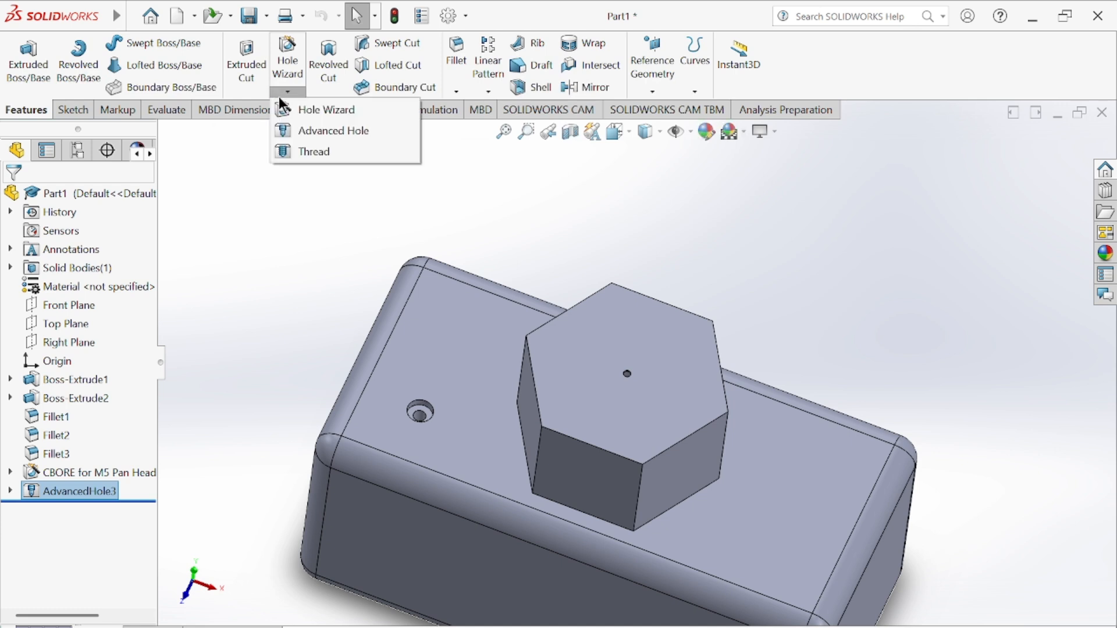
{"action": "left_click", "coordinate": [297, 152]}
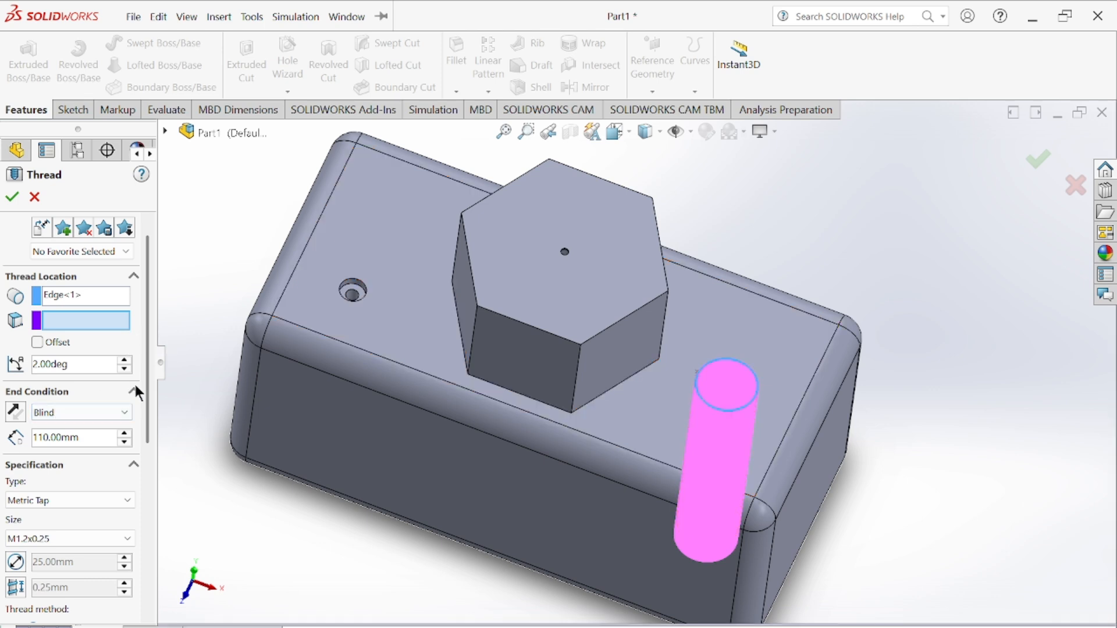
{"action": "left_click_drag", "start_coordinate": [146, 389], "coordinate": [141, 472]}
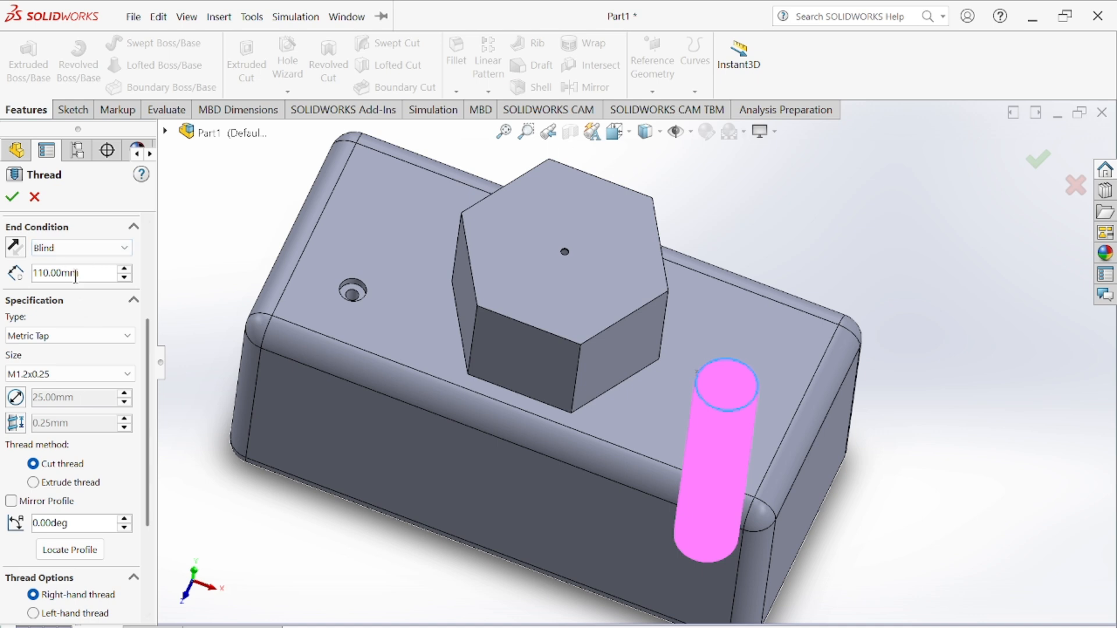
{"action": "left_click", "coordinate": [47, 336]}
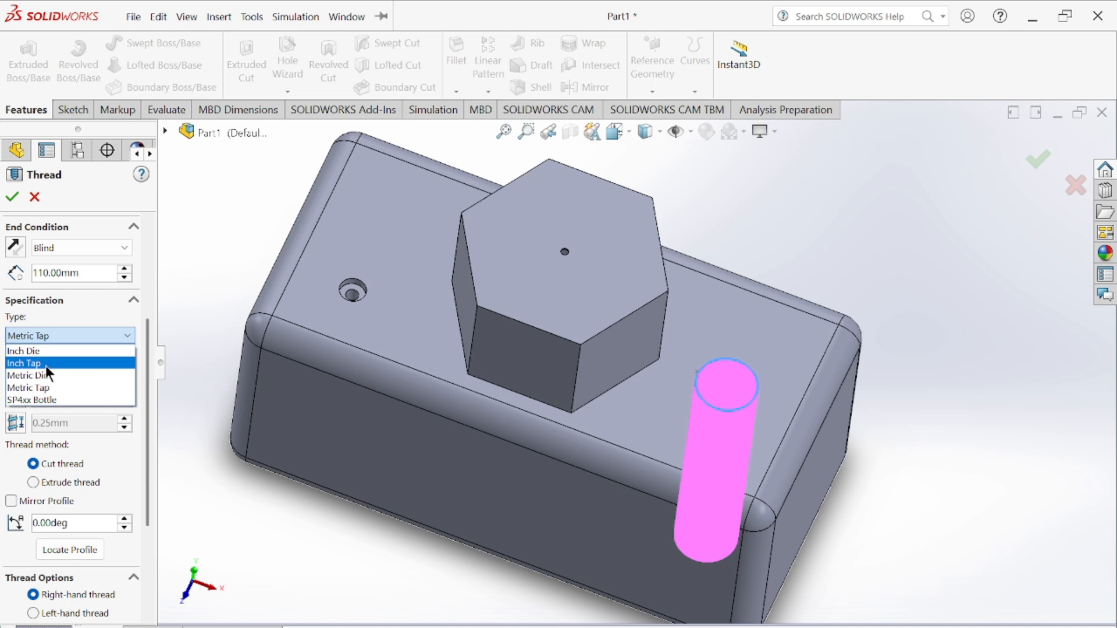
{"action": "left_click", "coordinate": [28, 374]}
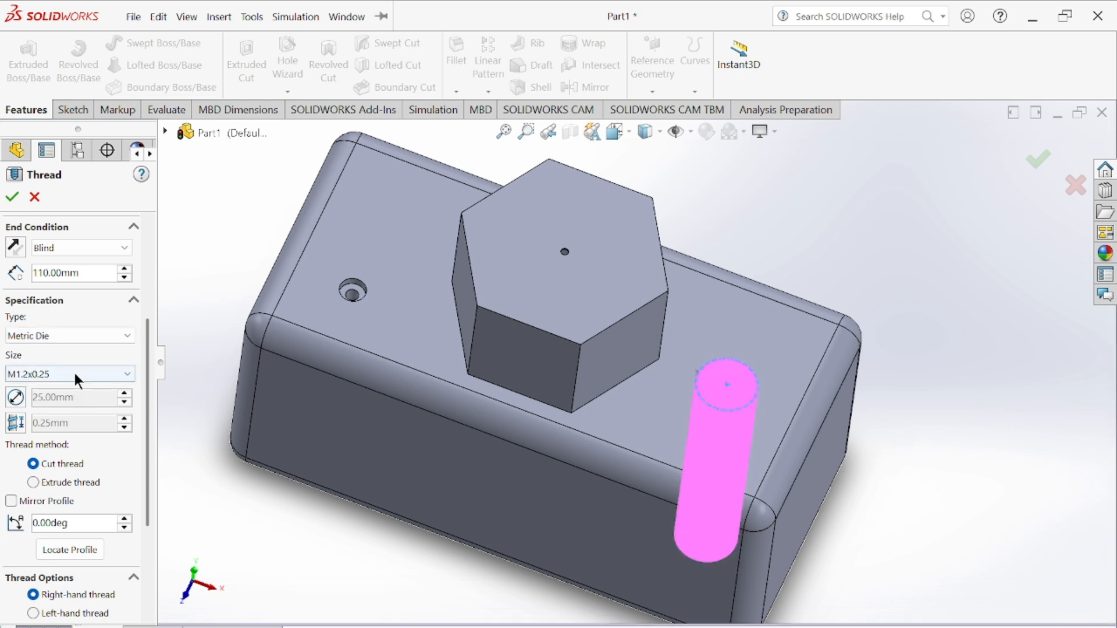
{"action": "left_click", "coordinate": [75, 374]}
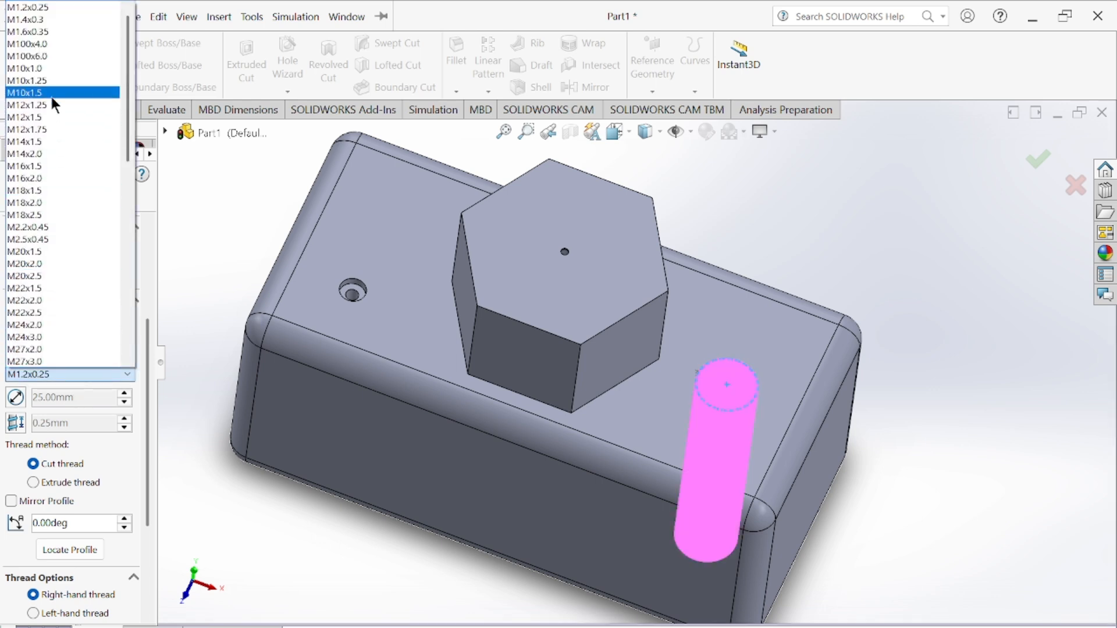
{"action": "left_click", "coordinate": [21, 178]}
{"action": "scroll", "coordinate": [78, 464], "scroll_direction": "down", "scroll_amount": 3}
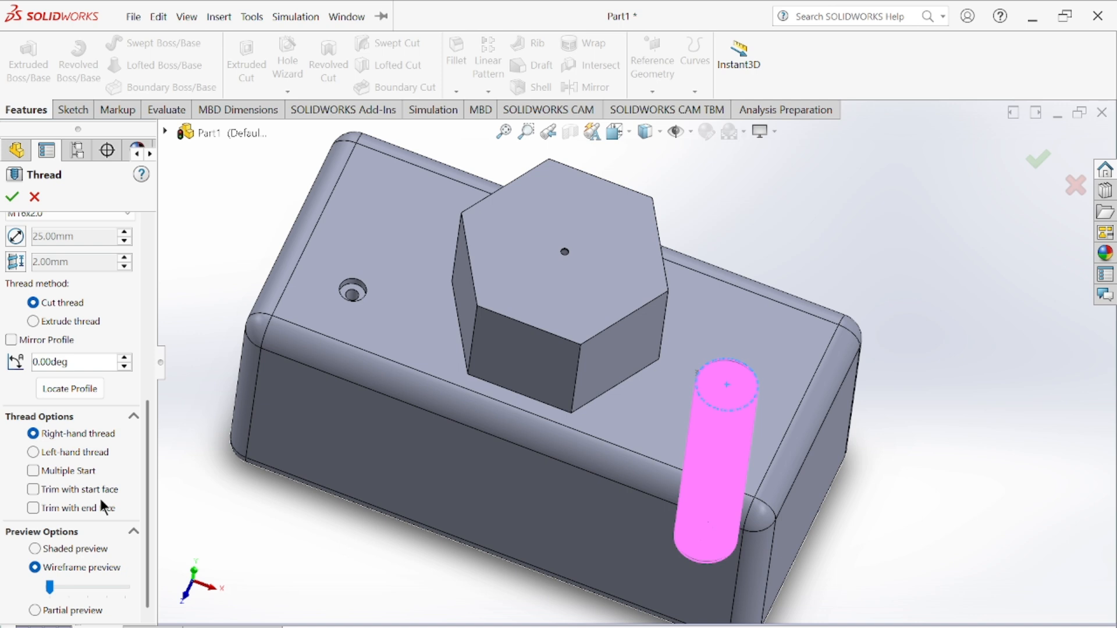
{"action": "scroll", "coordinate": [106, 480], "scroll_direction": "up", "scroll_amount": 10}
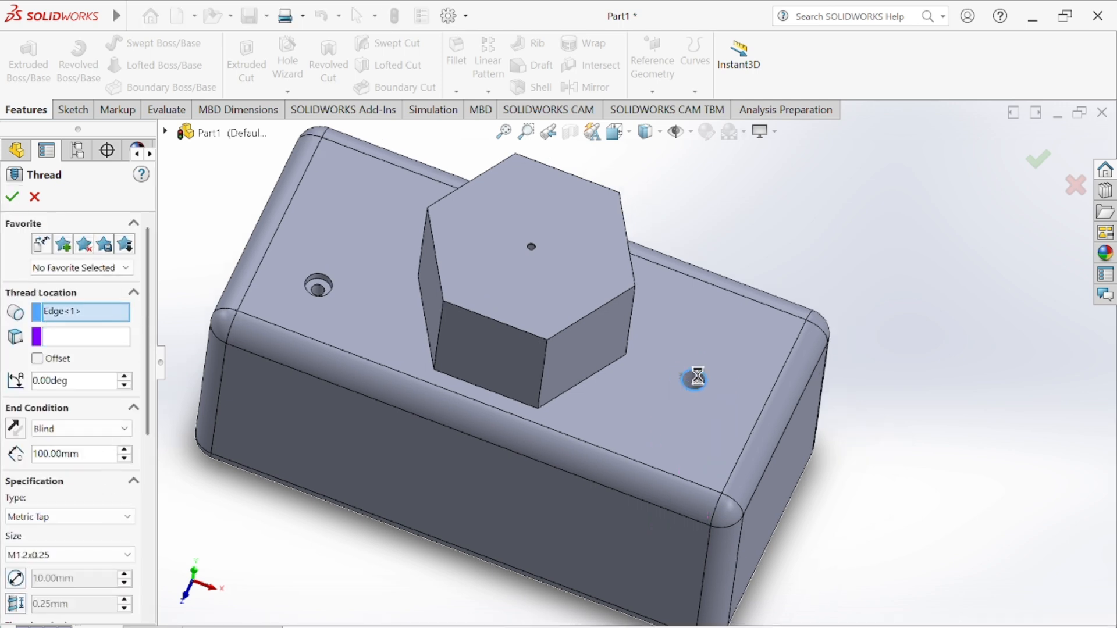
Pick the thread's start location at the mouth of the 10 mm hole in the block's upper face
{"action": "scroll", "coordinate": [746, 396], "scroll_direction": "down", "scroll_amount": 4}
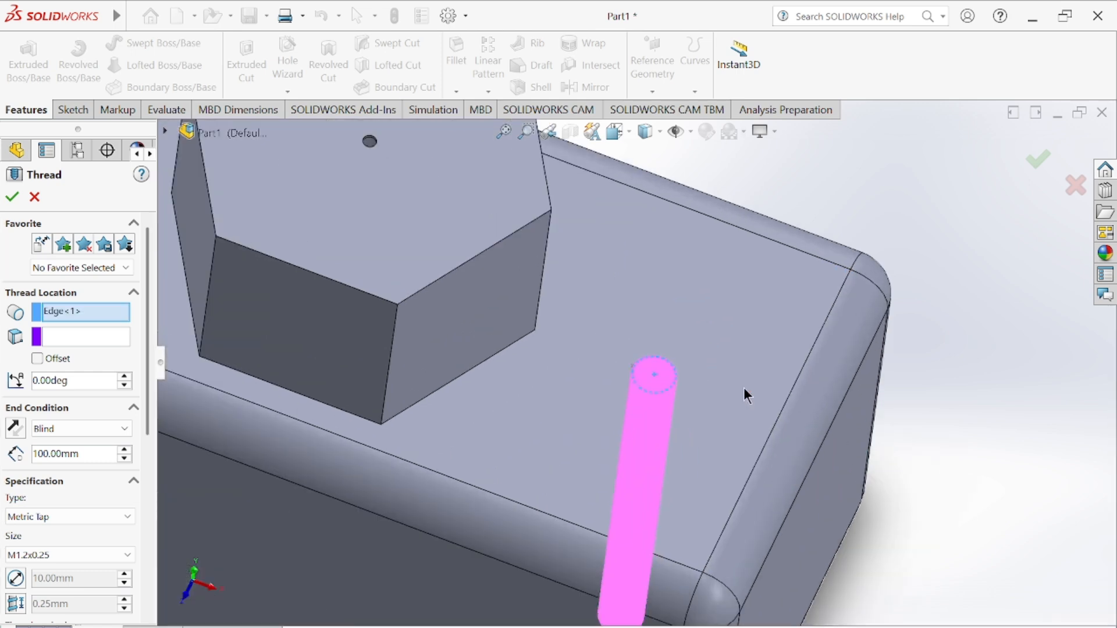
{"action": "scroll", "coordinate": [751, 395], "scroll_direction": "down", "scroll_amount": 3}
{"action": "left_click", "coordinate": [78, 333]}
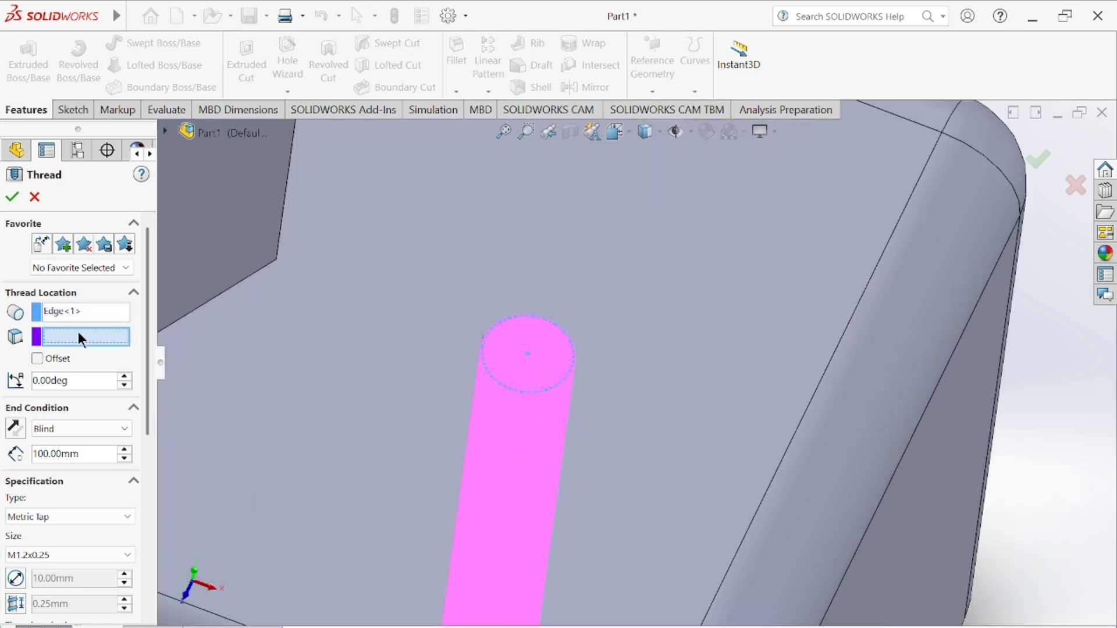
{"action": "left_click", "coordinate": [526, 357]}
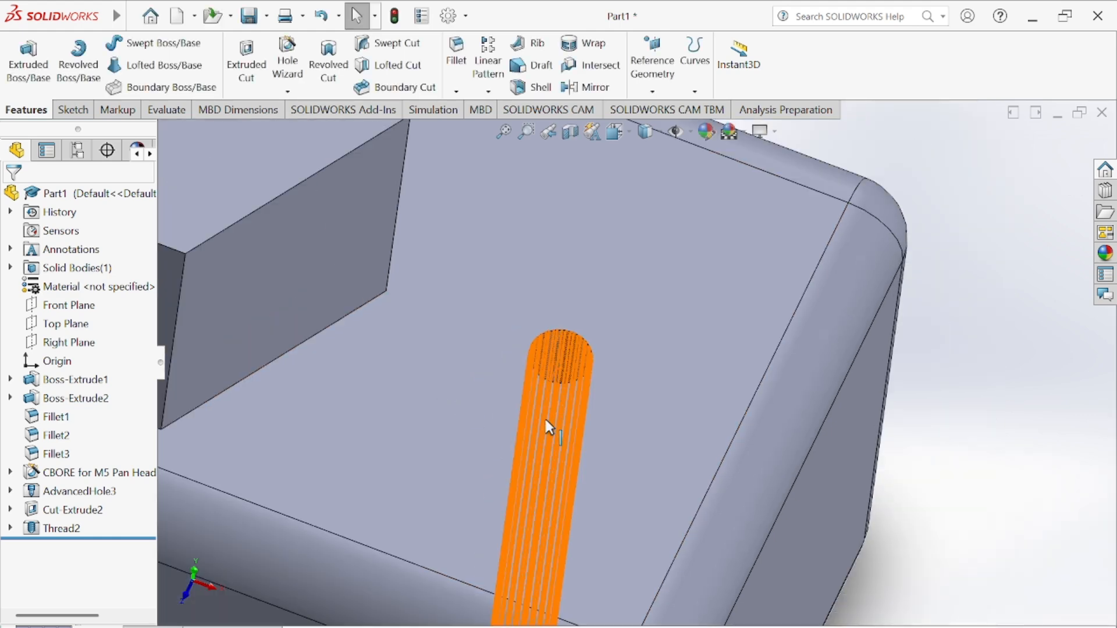
Examine the threaded hole from the block's underside and from its upper face
{"action": "scroll", "coordinate": [545, 422], "scroll_direction": "down", "scroll_amount": 2}
{"action": "scroll", "coordinate": [545, 422], "scroll_direction": "up", "scroll_amount": 8}
{"action": "middle_click_drag", "start_coordinate": [581, 451], "coordinate": [653, 359]}
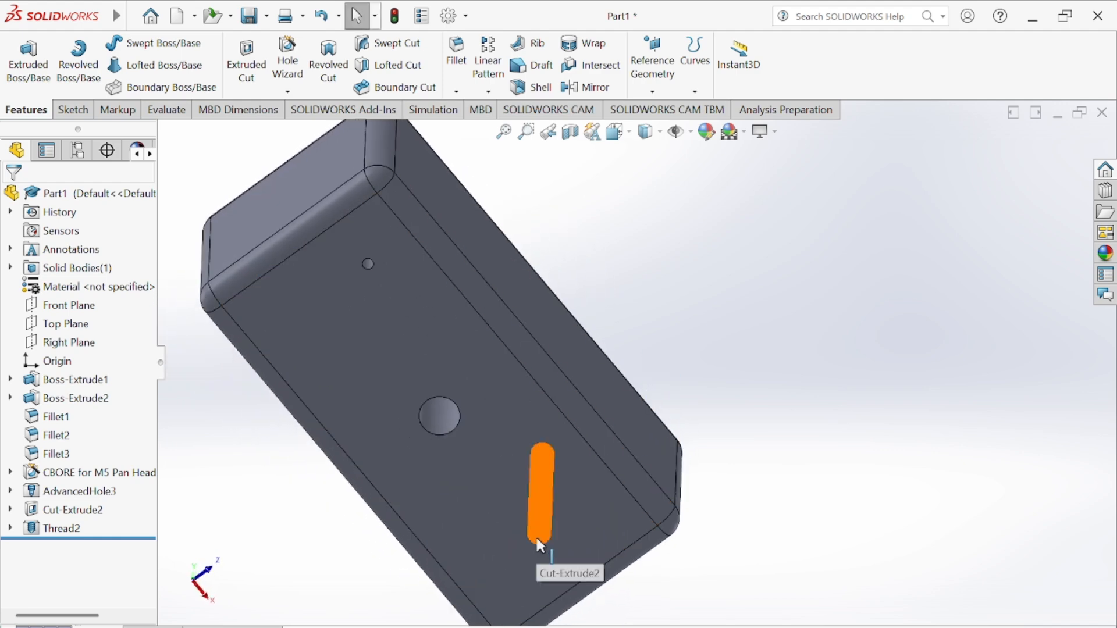
{"action": "middle_click_drag", "start_coordinate": [554, 520], "coordinate": [594, 480]}
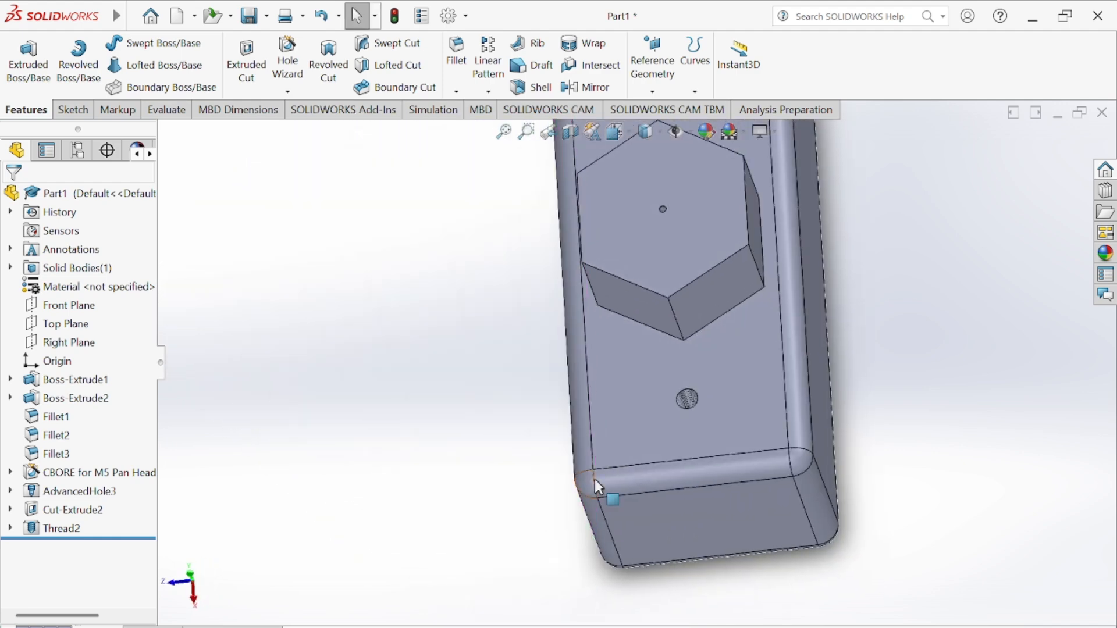
{"action": "middle_click_drag", "start_coordinate": [675, 407], "coordinate": [579, 436]}
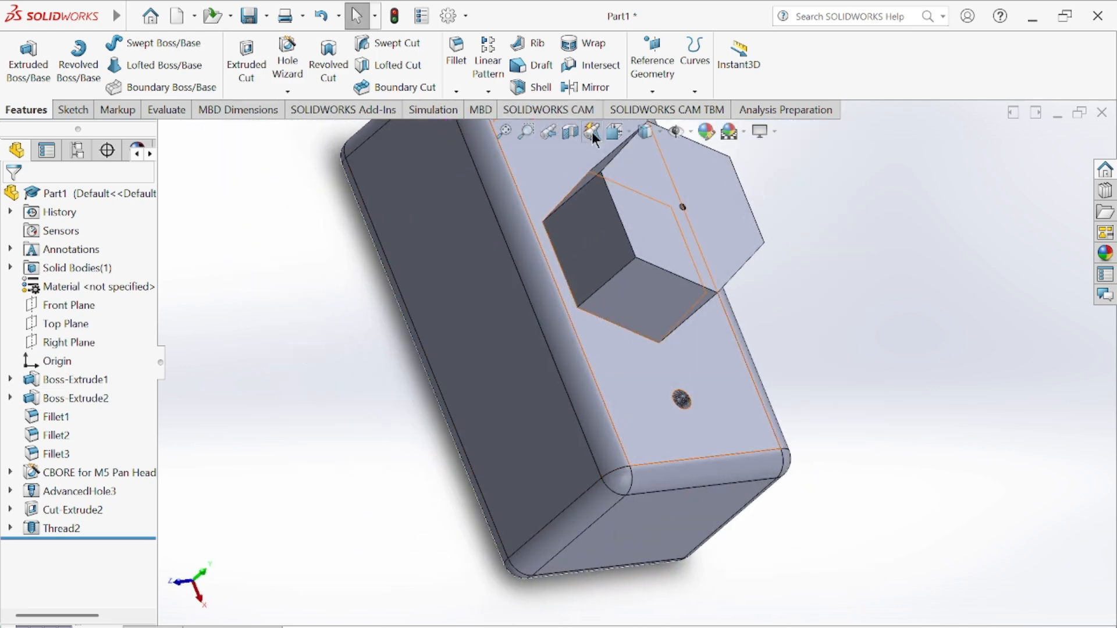
Show the part in trimetric view and highlight the thread's cut faces to inspect how they run through the block
{"action": "left_click", "coordinate": [620, 133]}
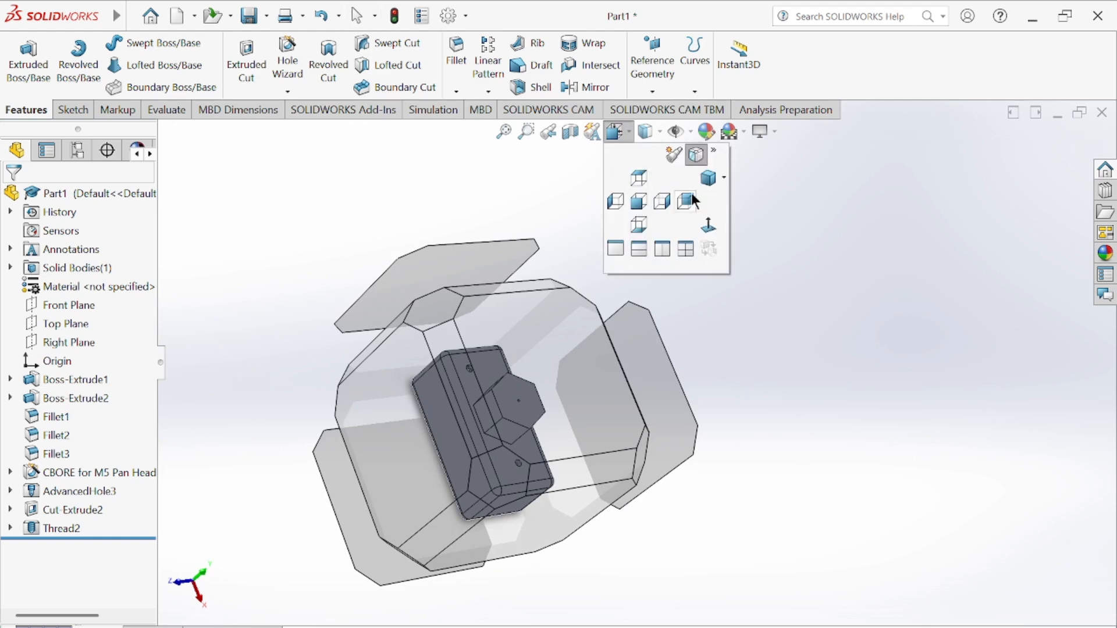
{"action": "left_click", "coordinate": [703, 186]}
{"action": "scroll", "coordinate": [727, 402], "scroll_direction": "down", "scroll_amount": 10}
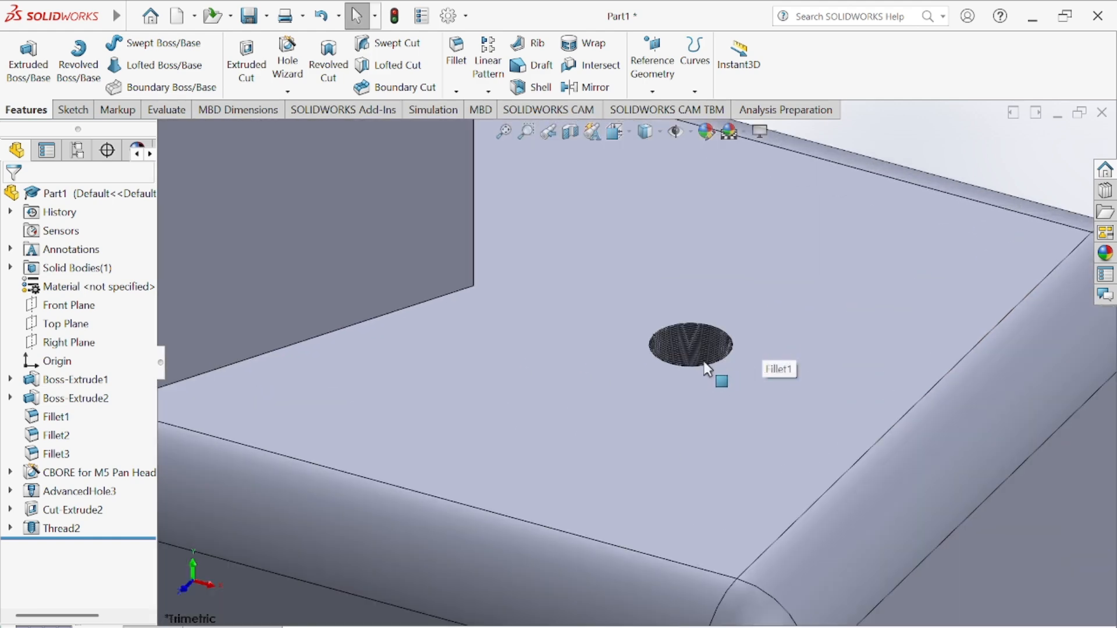
{"action": "left_click", "coordinate": [690, 349]}
{"action": "scroll", "coordinate": [723, 448], "scroll_direction": "up", "scroll_amount": 5}
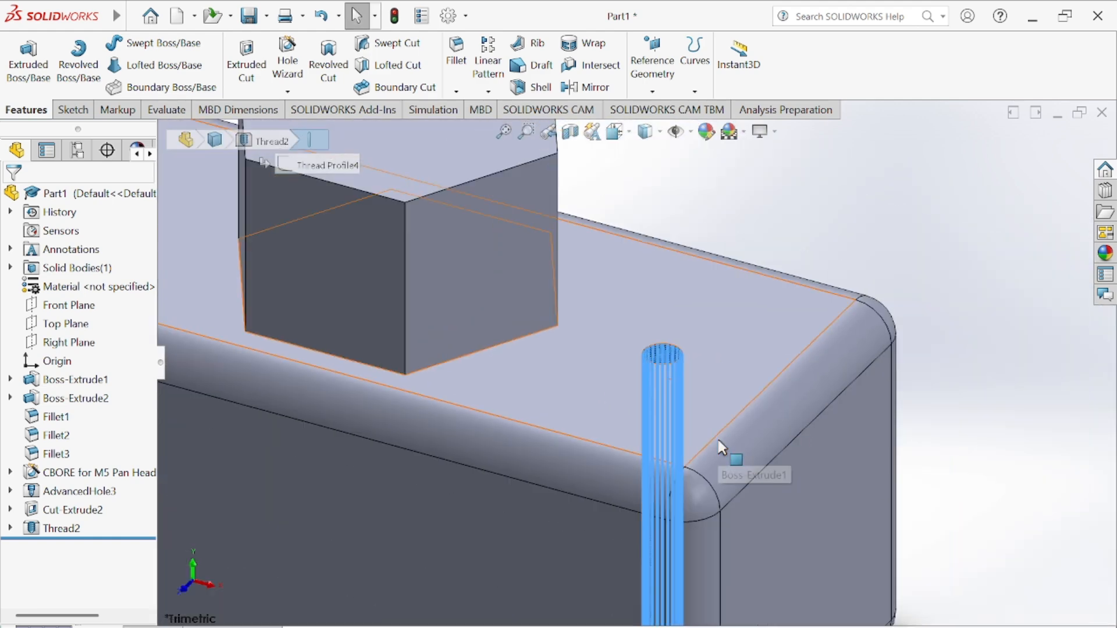
{"action": "scroll", "coordinate": [756, 410], "scroll_direction": "up", "scroll_amount": 5}
{"action": "middle_click_drag", "start_coordinate": [710, 462], "coordinate": [734, 199]}
{"action": "middle_click_drag", "start_coordinate": [661, 465], "coordinate": [663, 279]}
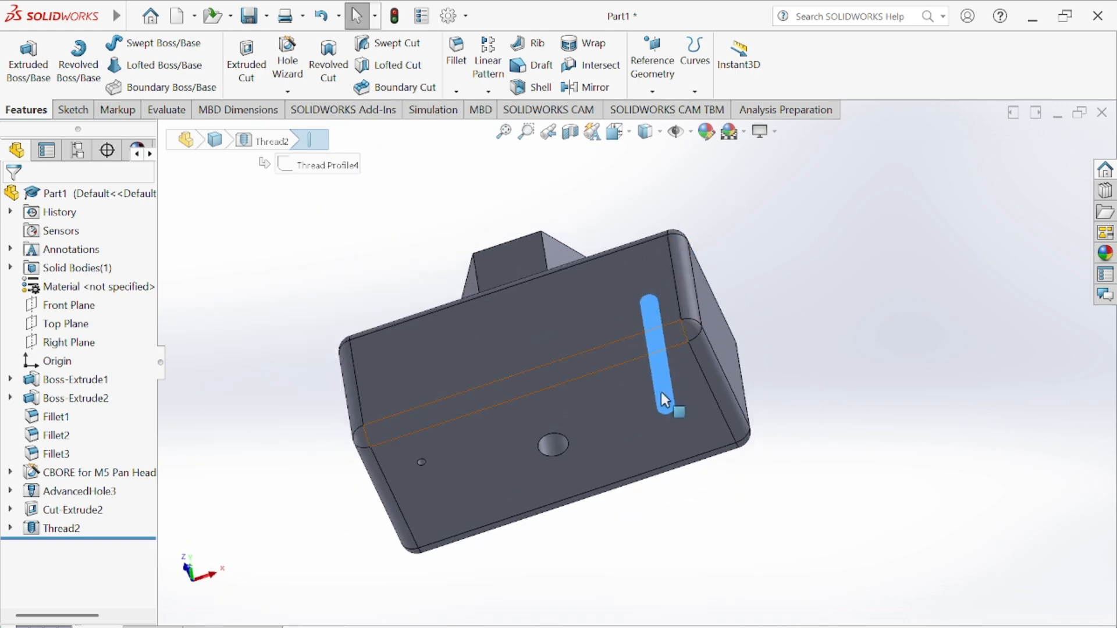
{"action": "middle_click_drag", "start_coordinate": [663, 393], "coordinate": [749, 431]}
{"action": "left_click", "coordinate": [749, 430]}
Examine the thread turns close up at the hole mouth, and review all holes on the upper side
{"action": "scroll", "coordinate": [666, 380], "scroll_direction": "down", "scroll_amount": 10}
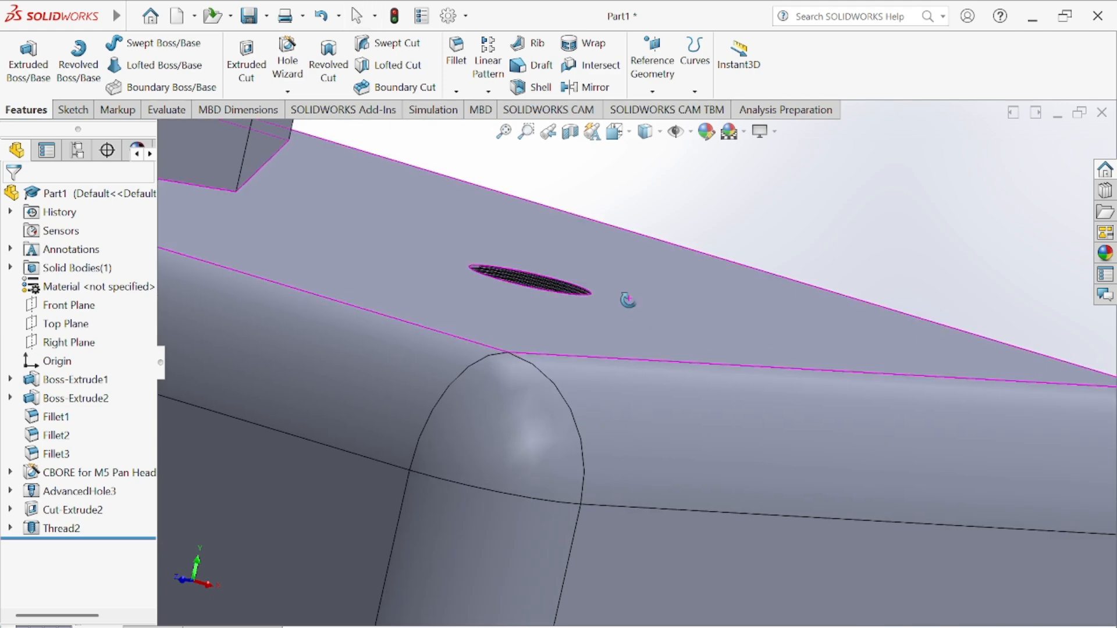
{"action": "scroll", "coordinate": [529, 235], "scroll_direction": "down", "scroll_amount": 3}
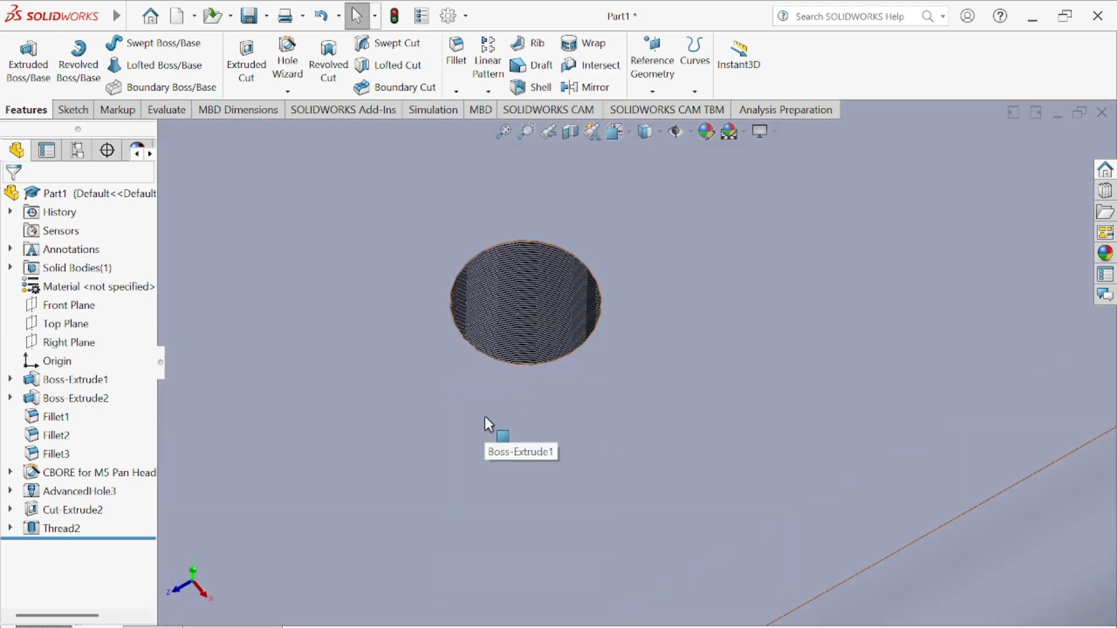
{"action": "scroll", "coordinate": [579, 303], "scroll_direction": "up", "scroll_amount": 5}
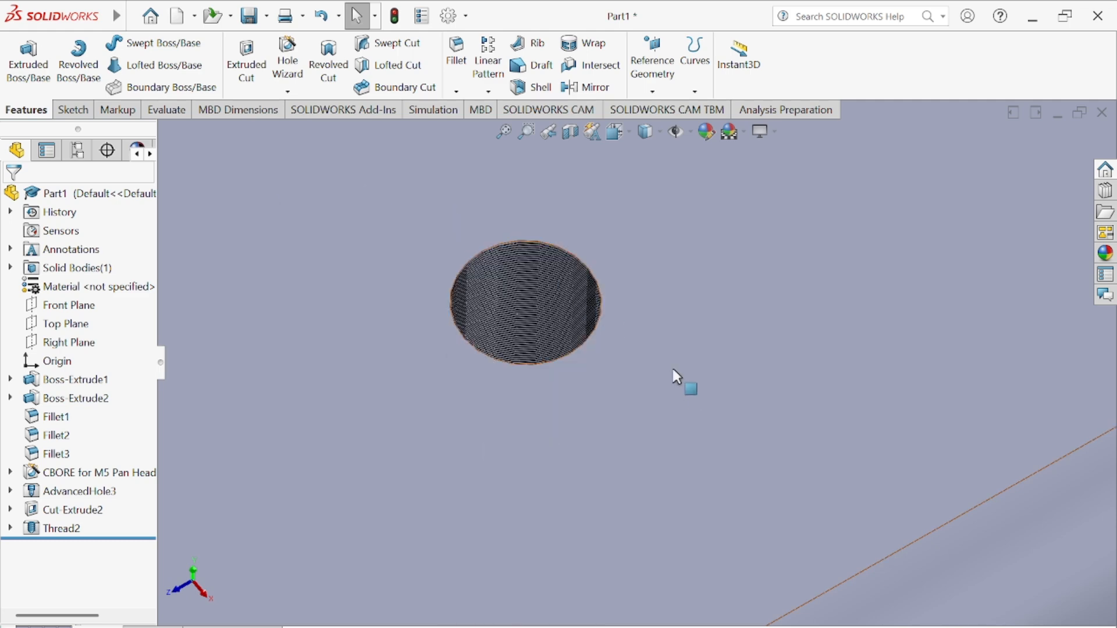
{"action": "scroll", "coordinate": [674, 354], "scroll_direction": "up", "scroll_amount": 3}
{"action": "scroll", "coordinate": [677, 356], "scroll_direction": "up", "scroll_amount": 3}
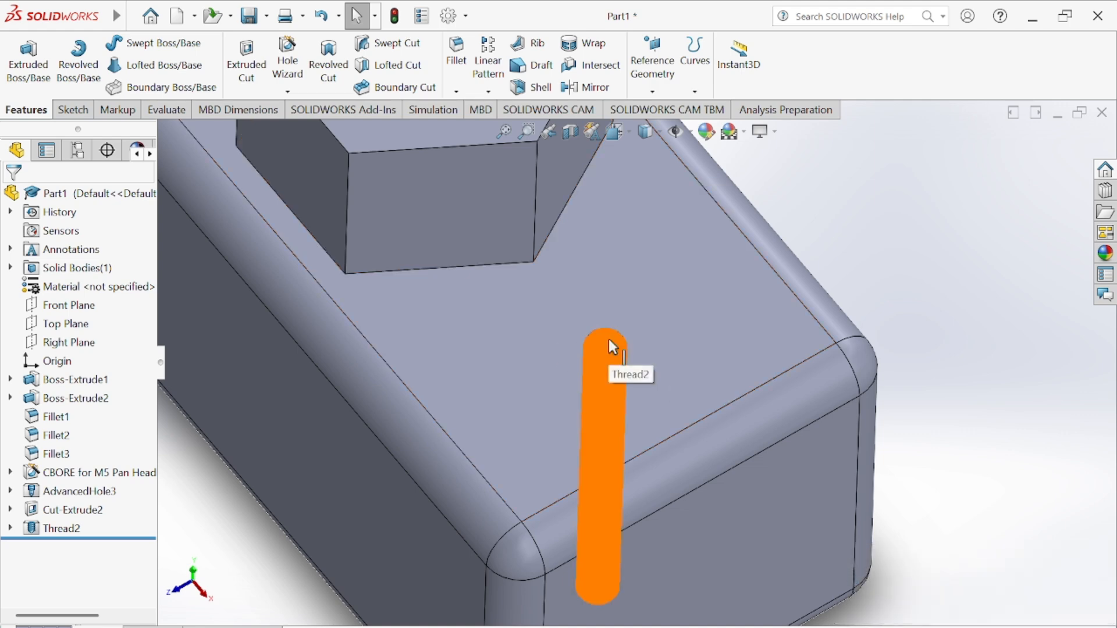
{"action": "scroll", "coordinate": [609, 340], "scroll_direction": "up", "scroll_amount": 5}
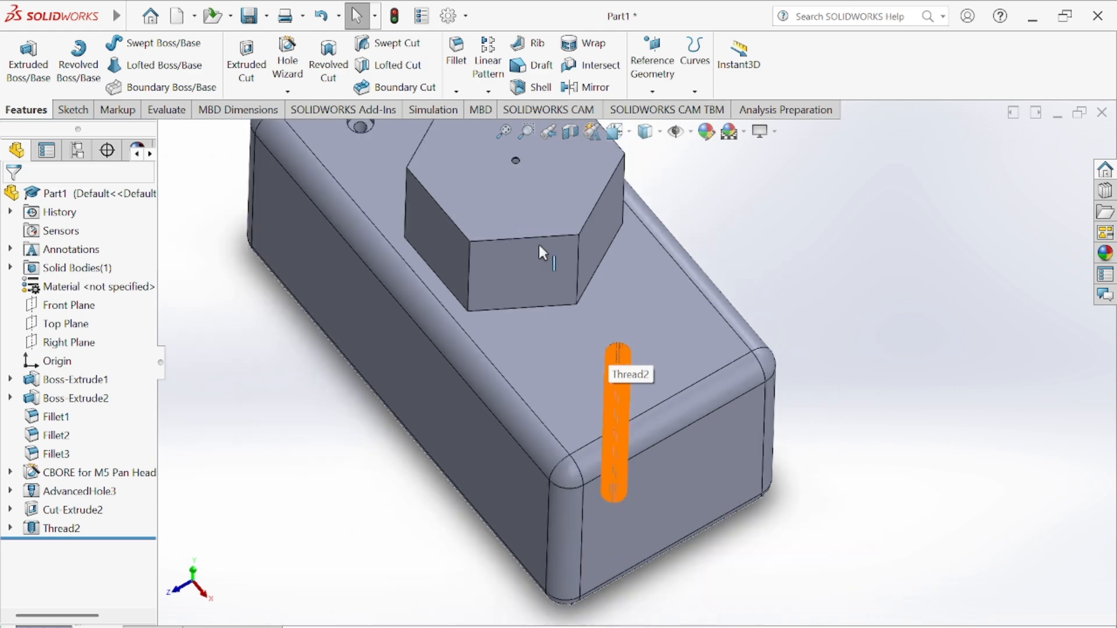
{"action": "scroll", "coordinate": [514, 189], "scroll_direction": "down", "scroll_amount": 3}
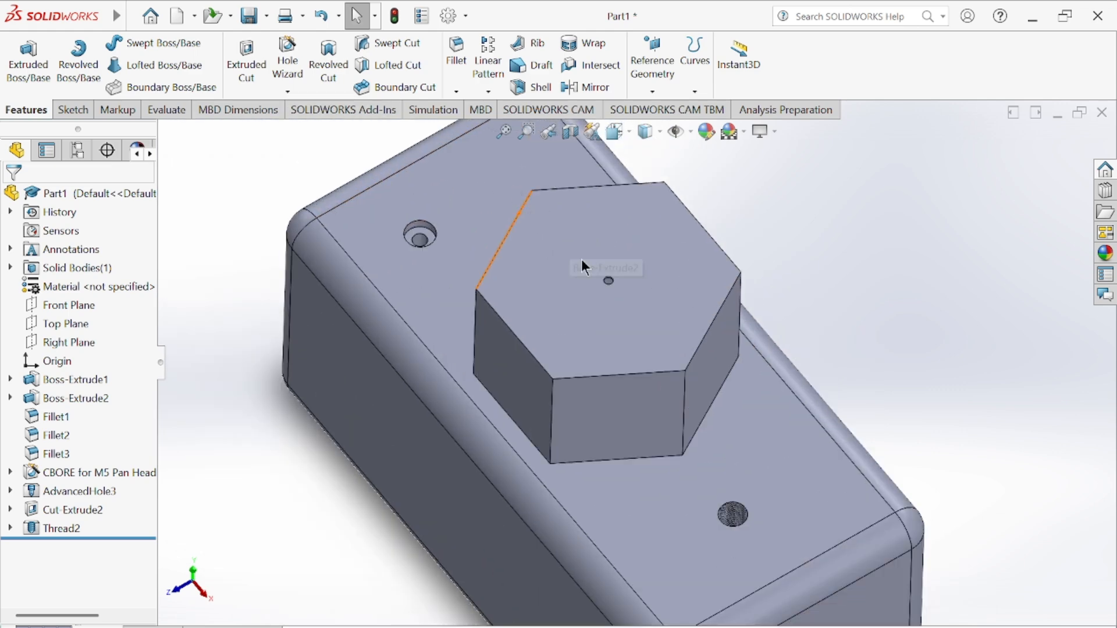